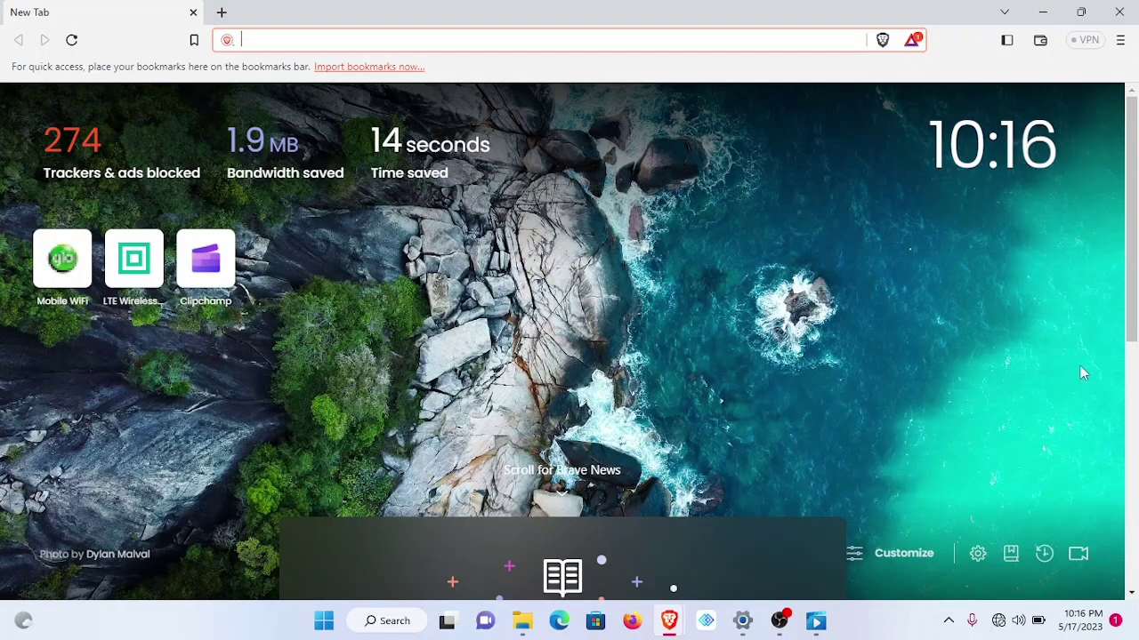
- Join ImoseMIFI_E8C6 from Quick Settings with auto-connect off, entering its security key
click(1009, 621)
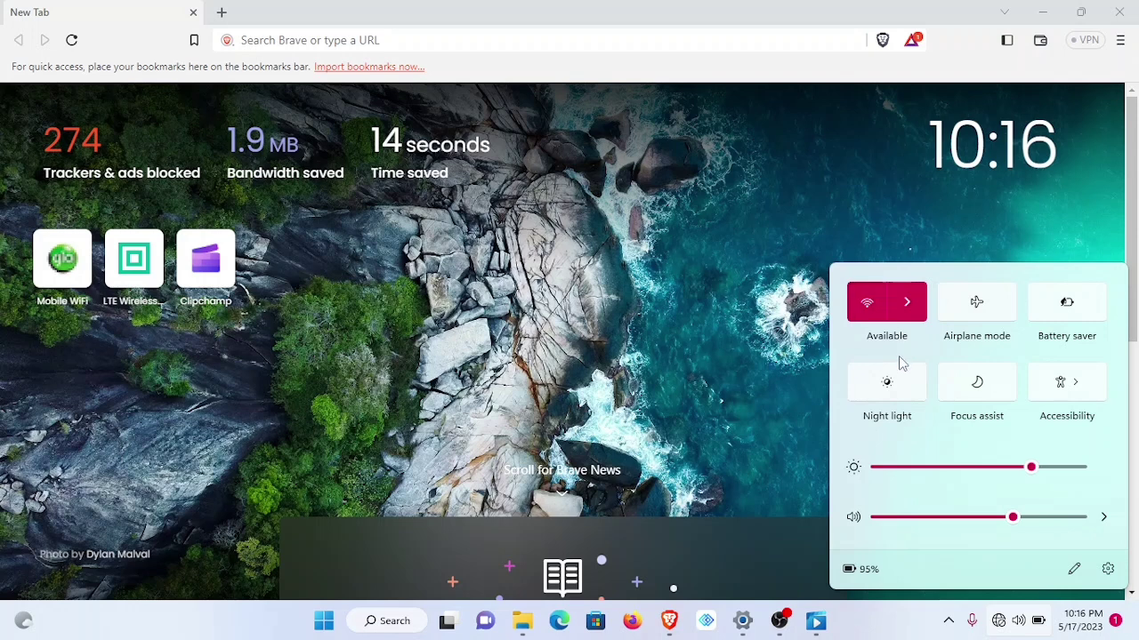
click(906, 308)
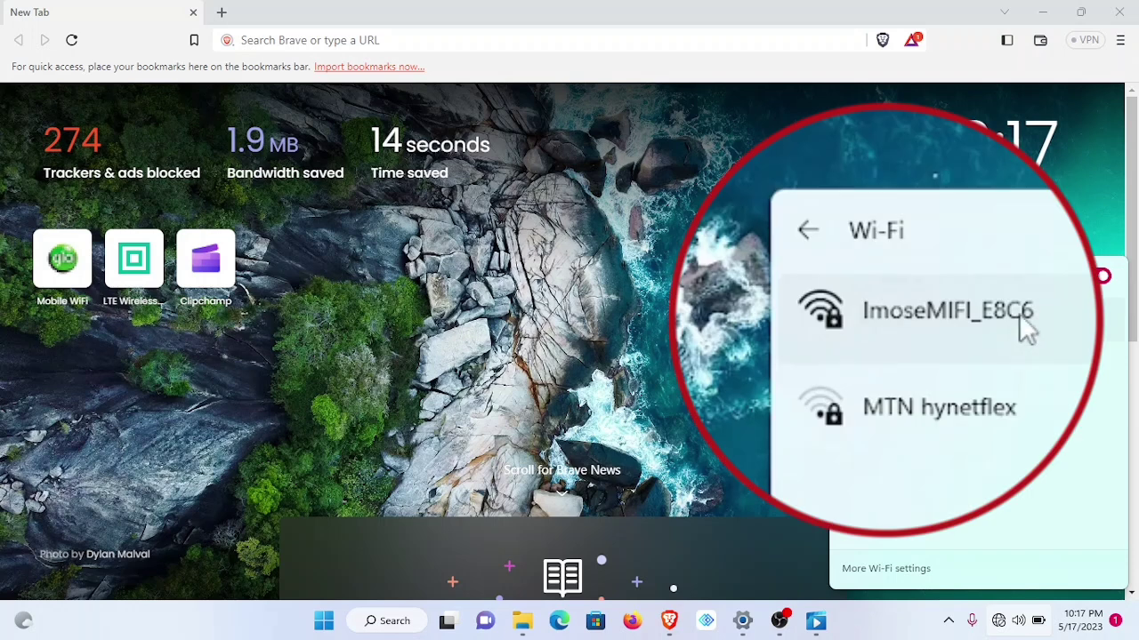
click(954, 319)
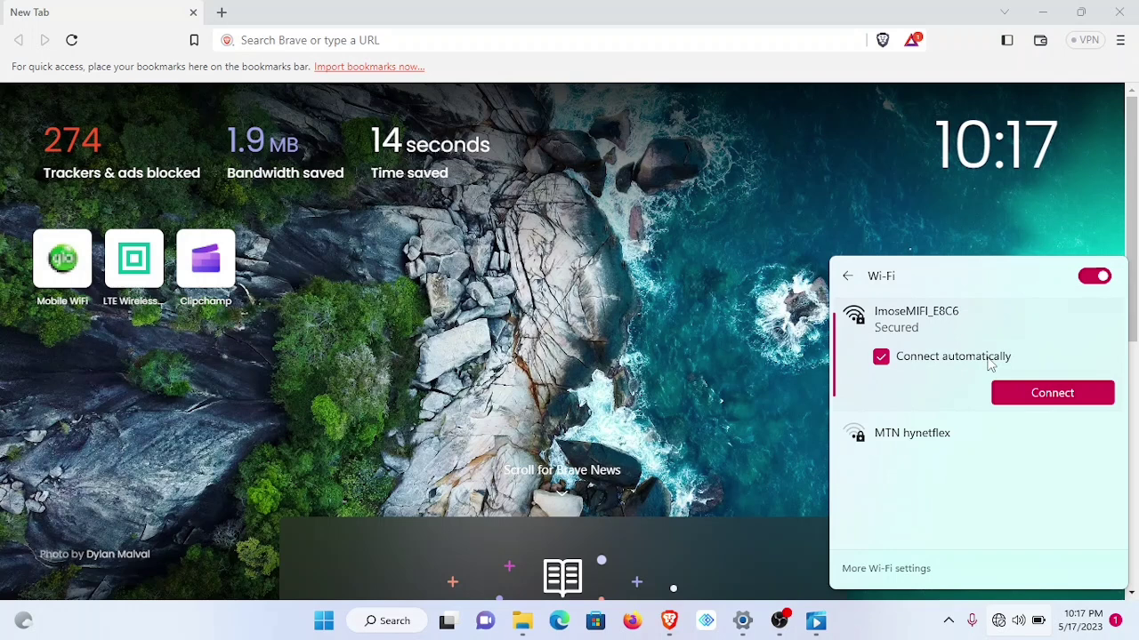
click(881, 358)
click(1060, 397)
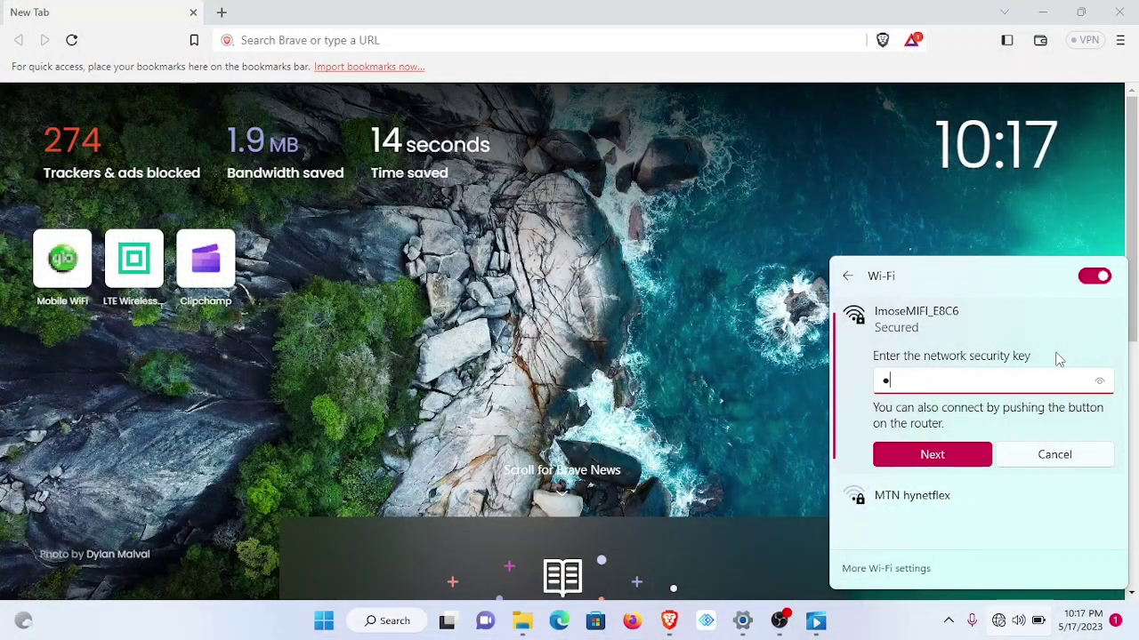
text(55555)
key(Return)
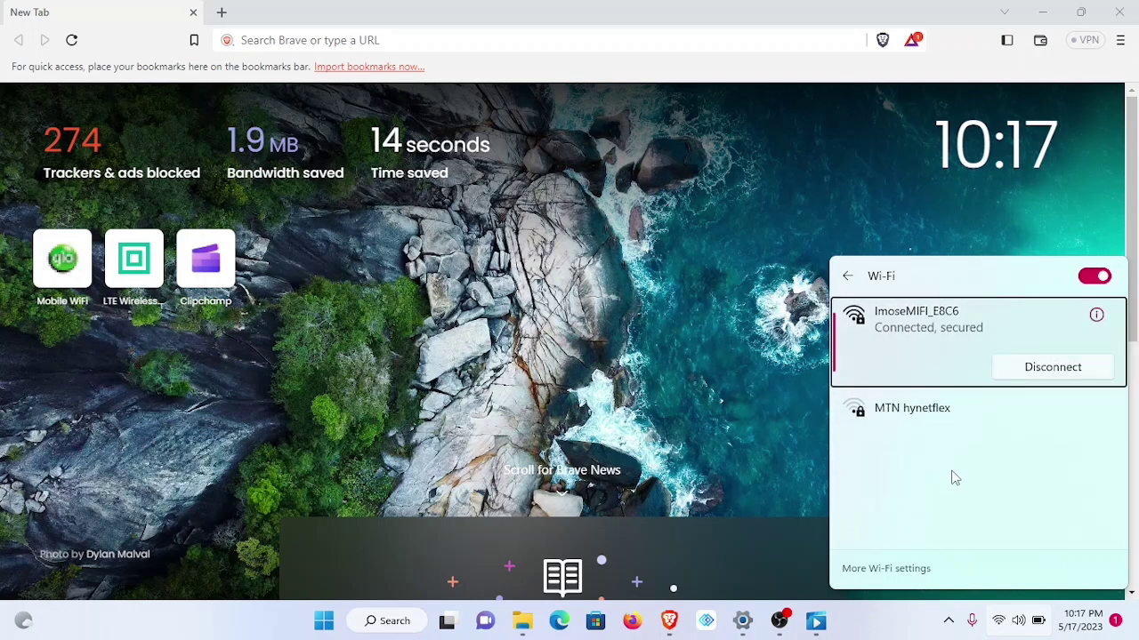
click(774, 456)
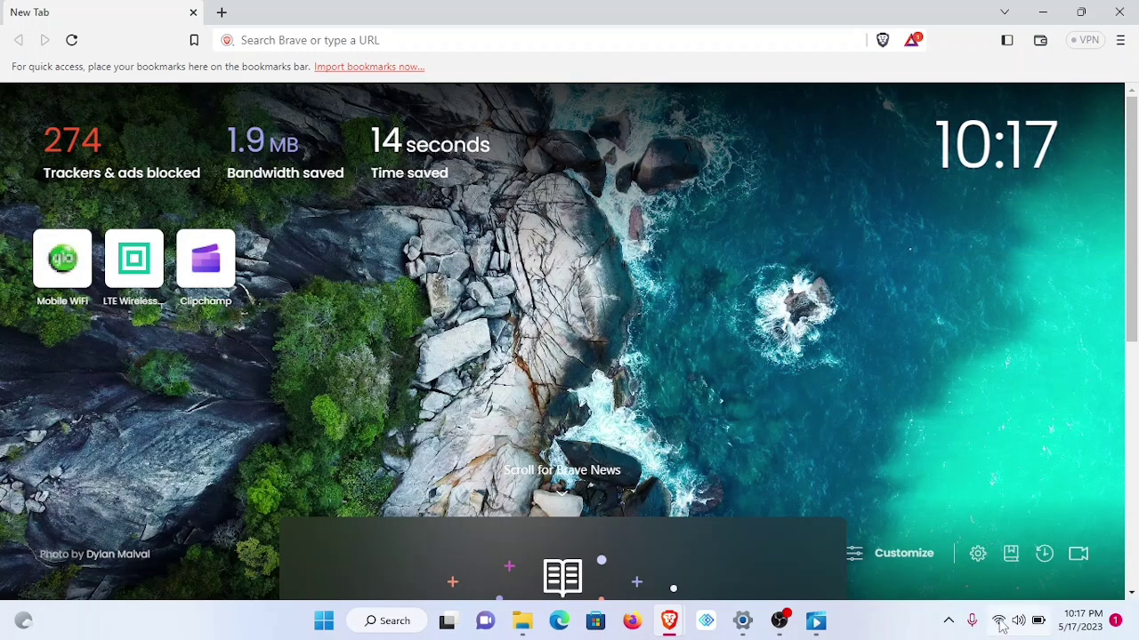
- Load the router admin sign-in page at 192.168.1.1 in Brave
mouse_move(1001, 627)
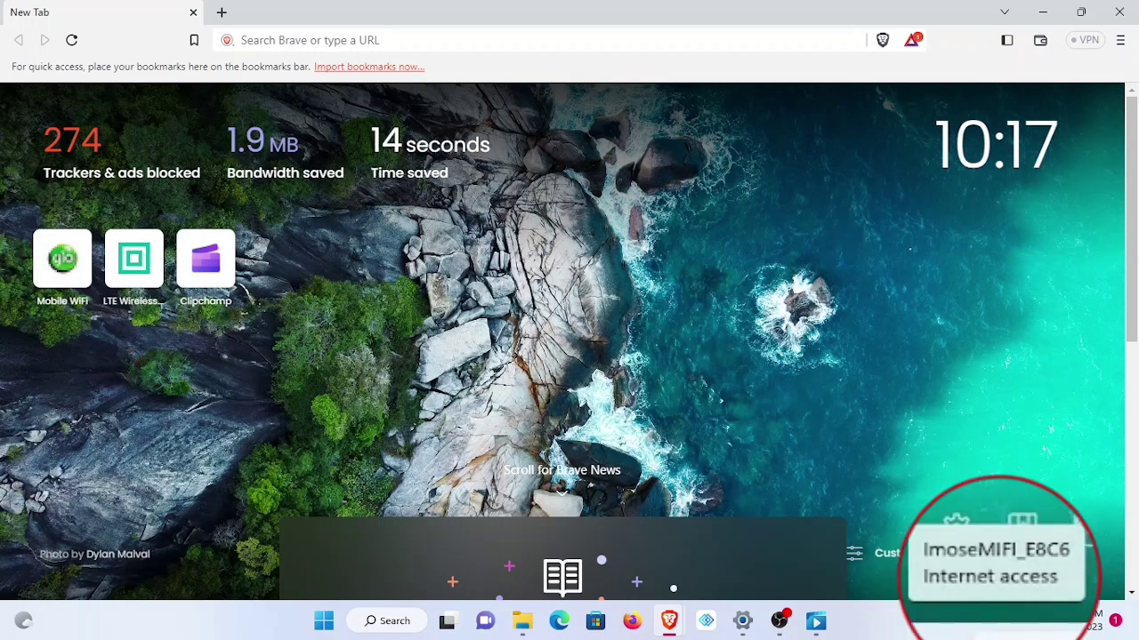
click(256, 38)
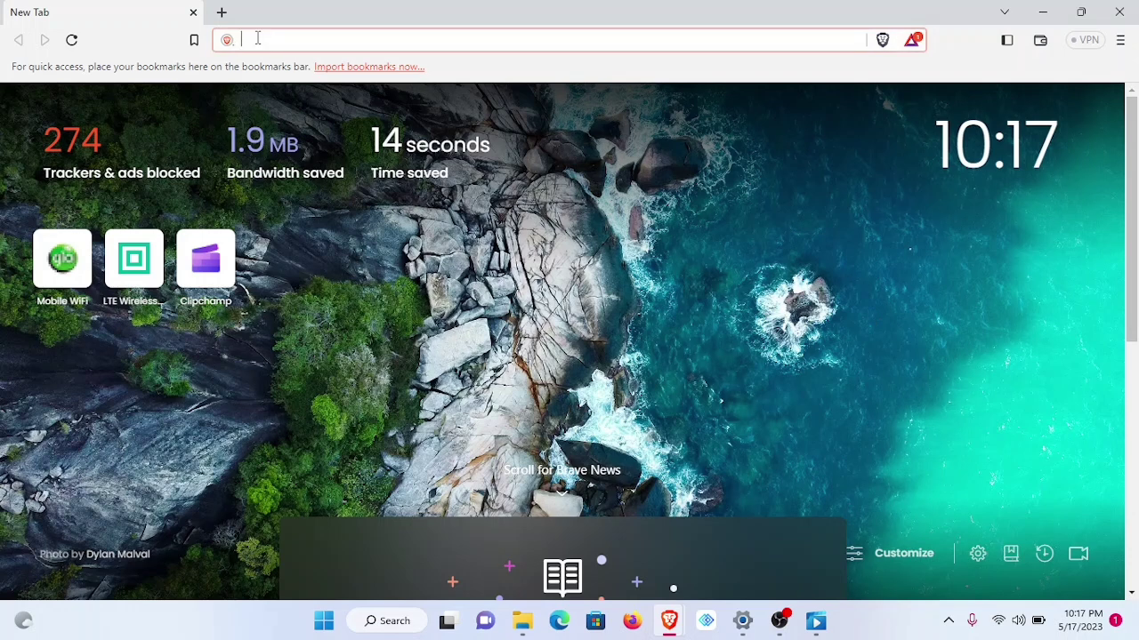
text(192)
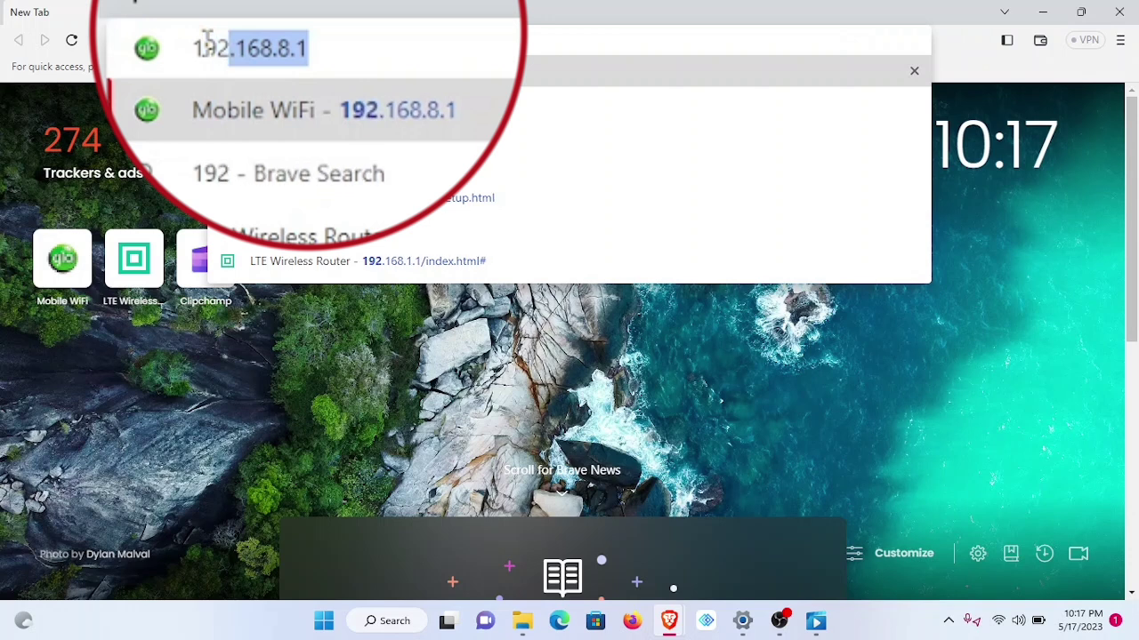
text(.1)
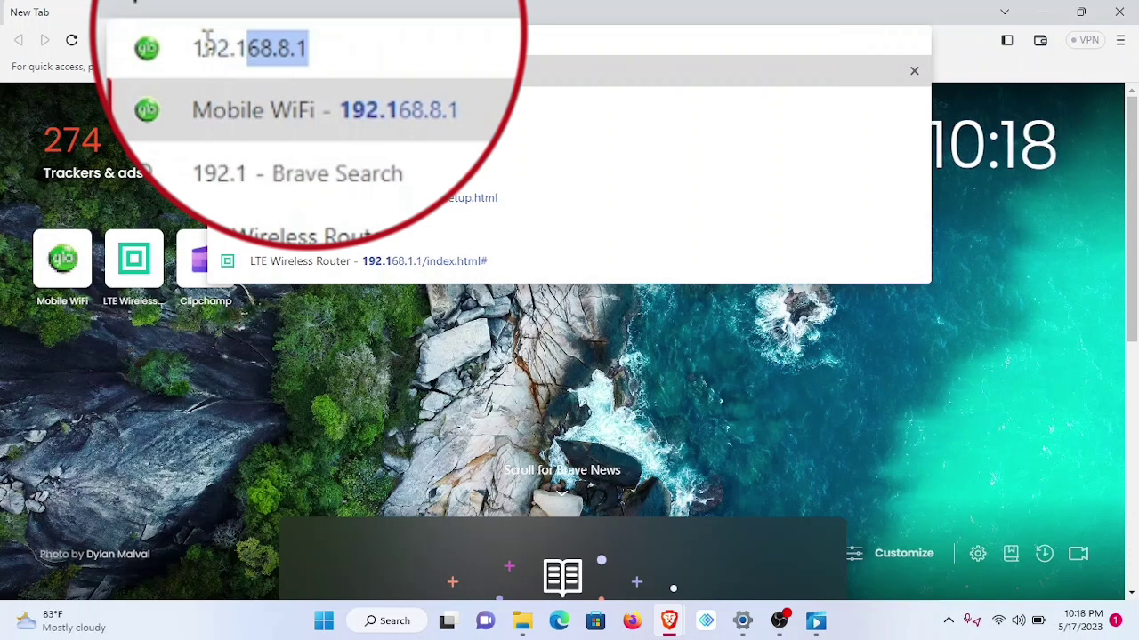
text(68.)
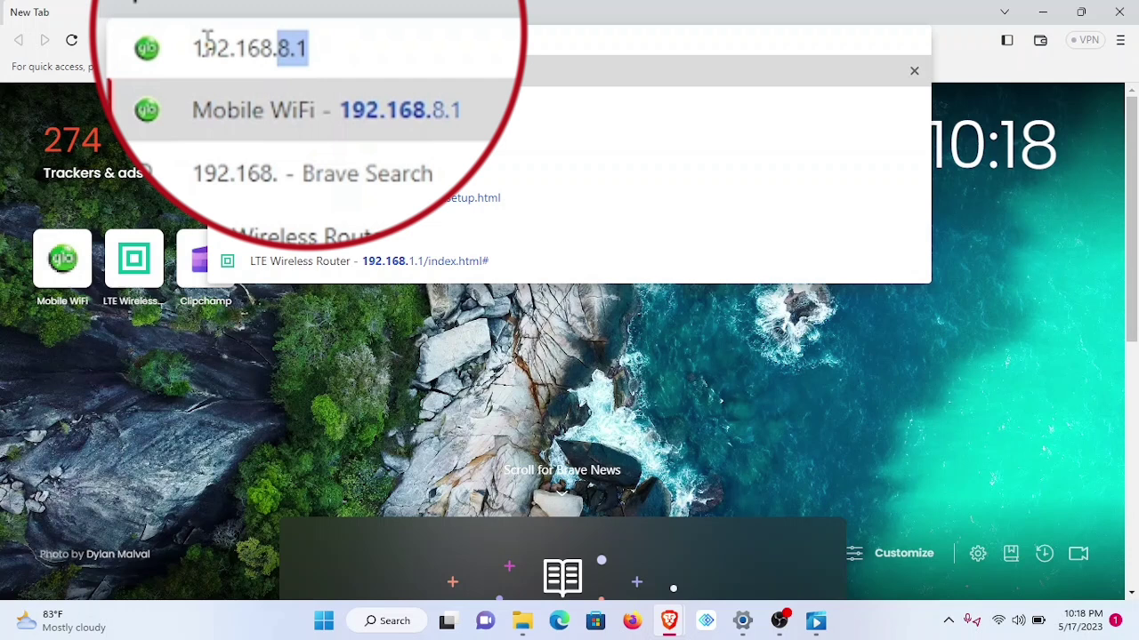
text(1.)
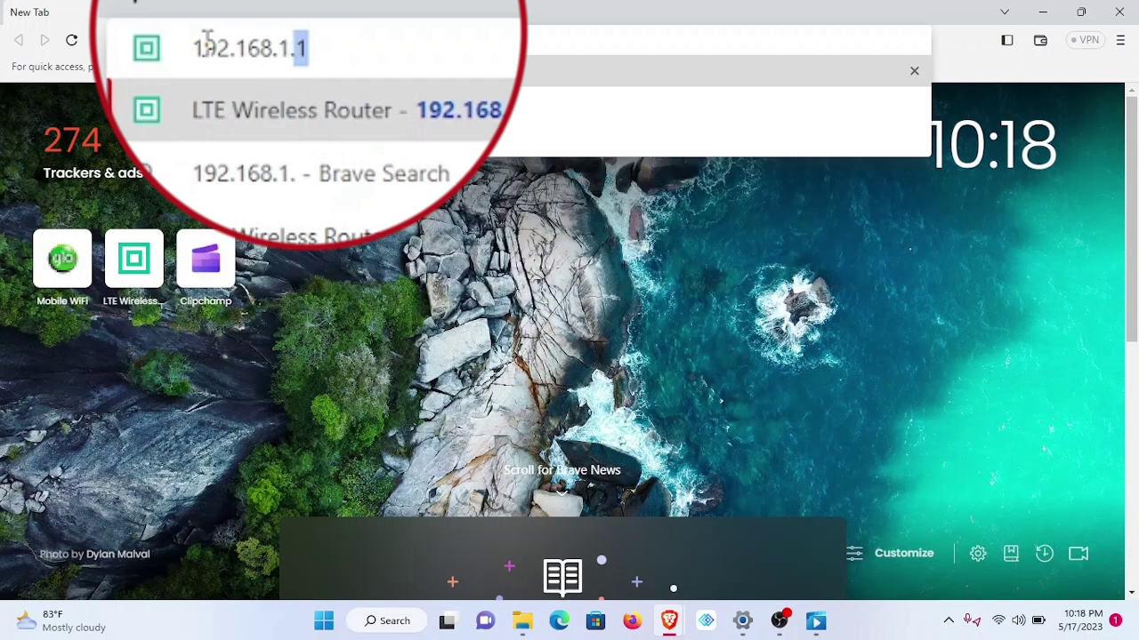
text(1)
key(Return)
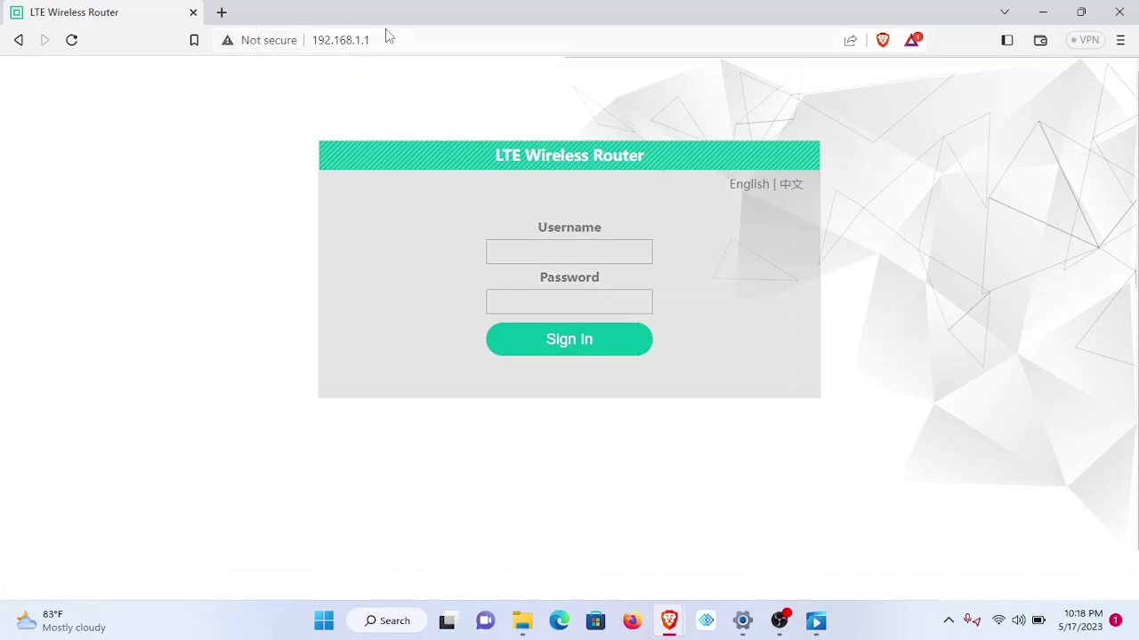
- Sign in with username admin and the default password
click(505, 254)
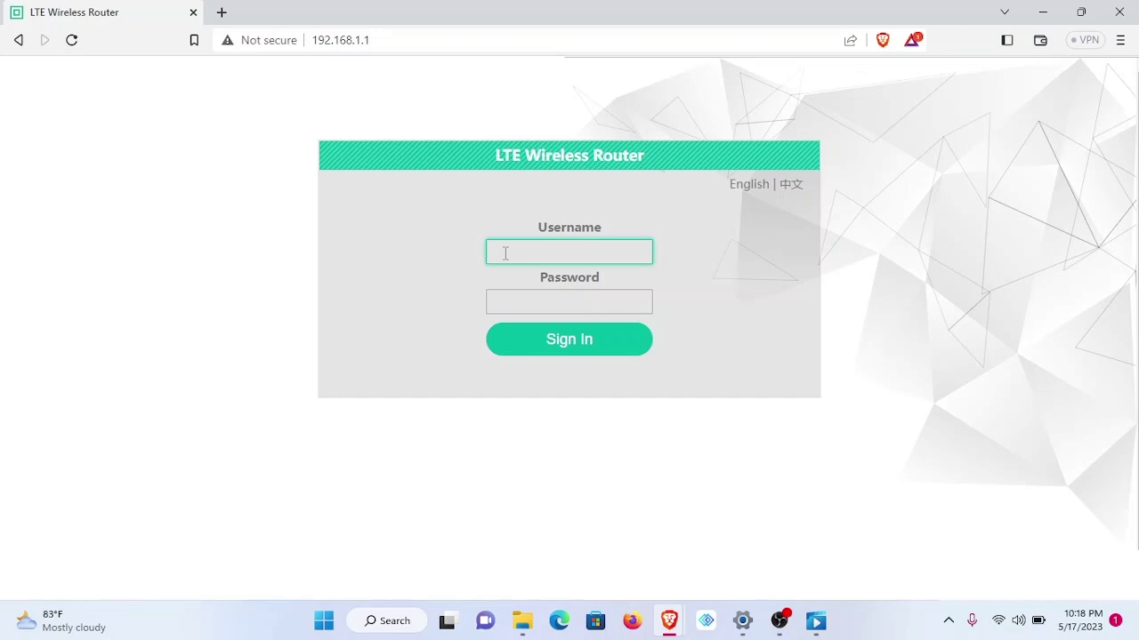
text(admin)
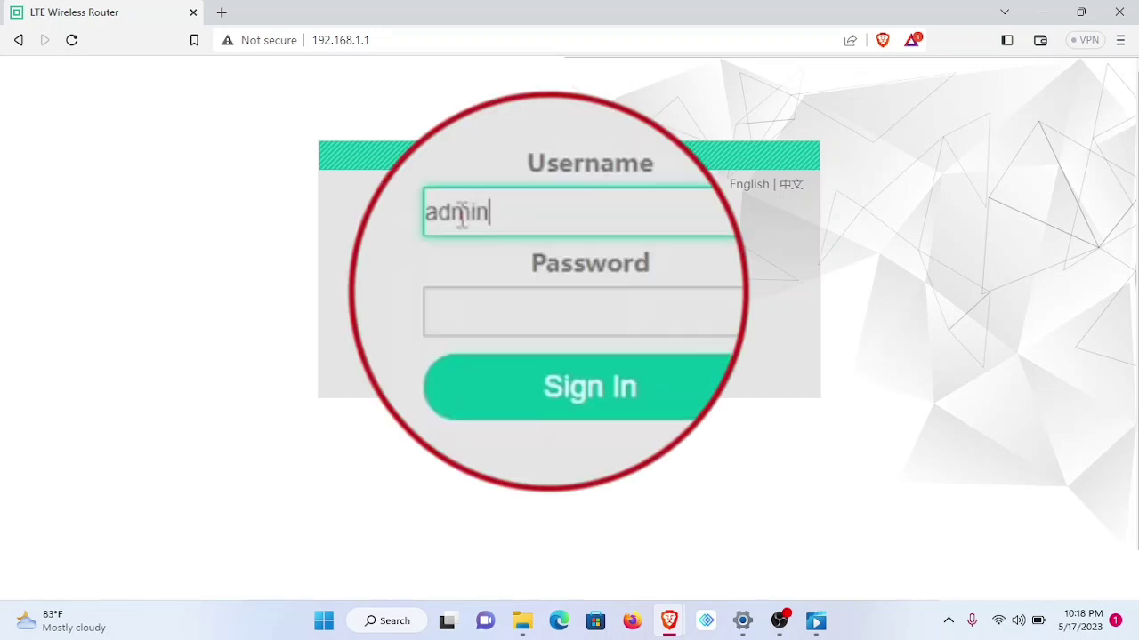
key(Tab)
text(admin)
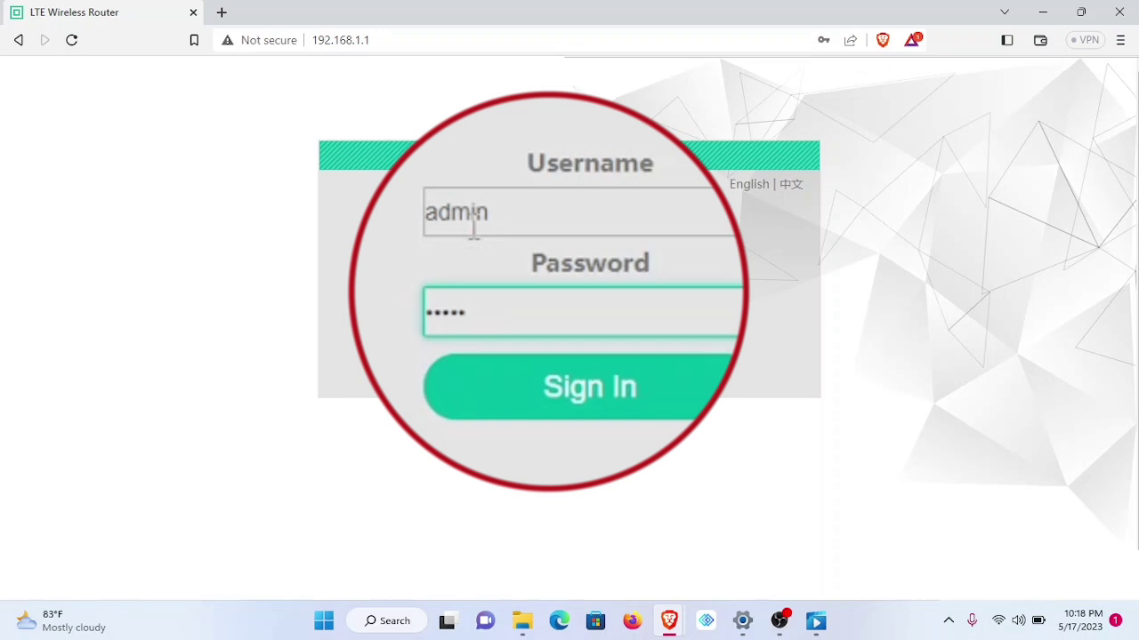
click(561, 346)
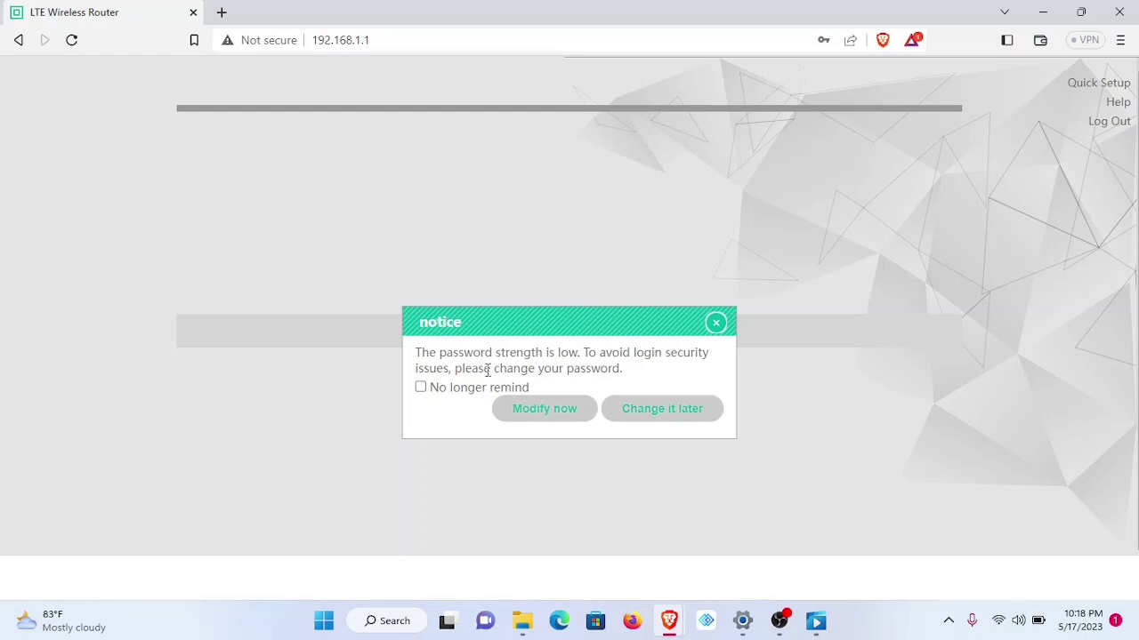
- Replace the weak router password with a new one, re-enter it, and confirm with OK
click(546, 410)
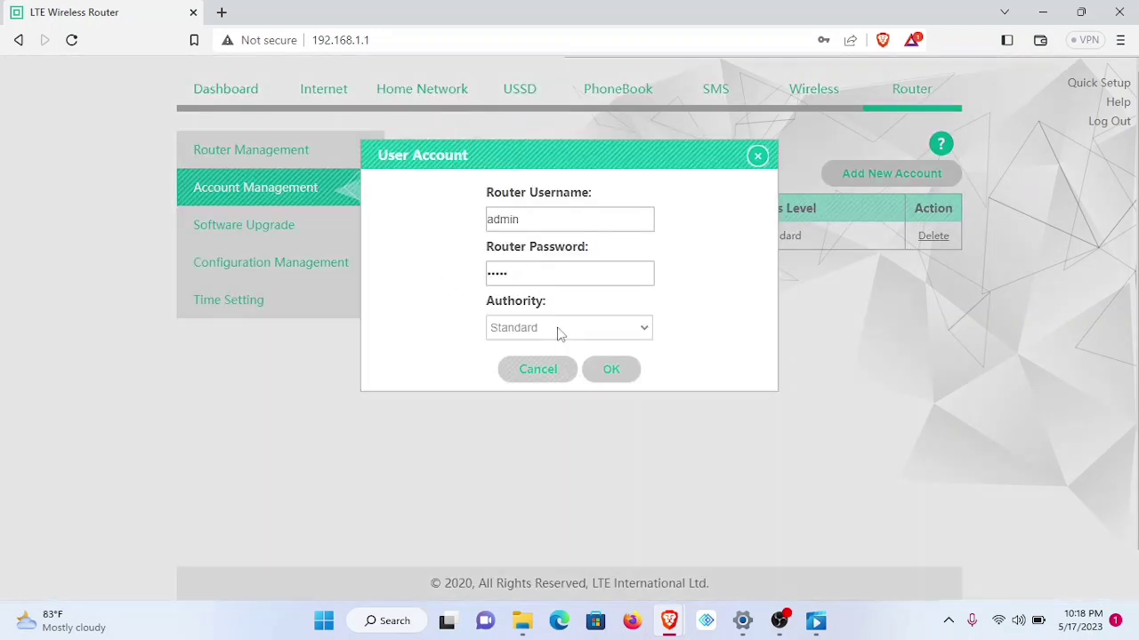
double_click(528, 273)
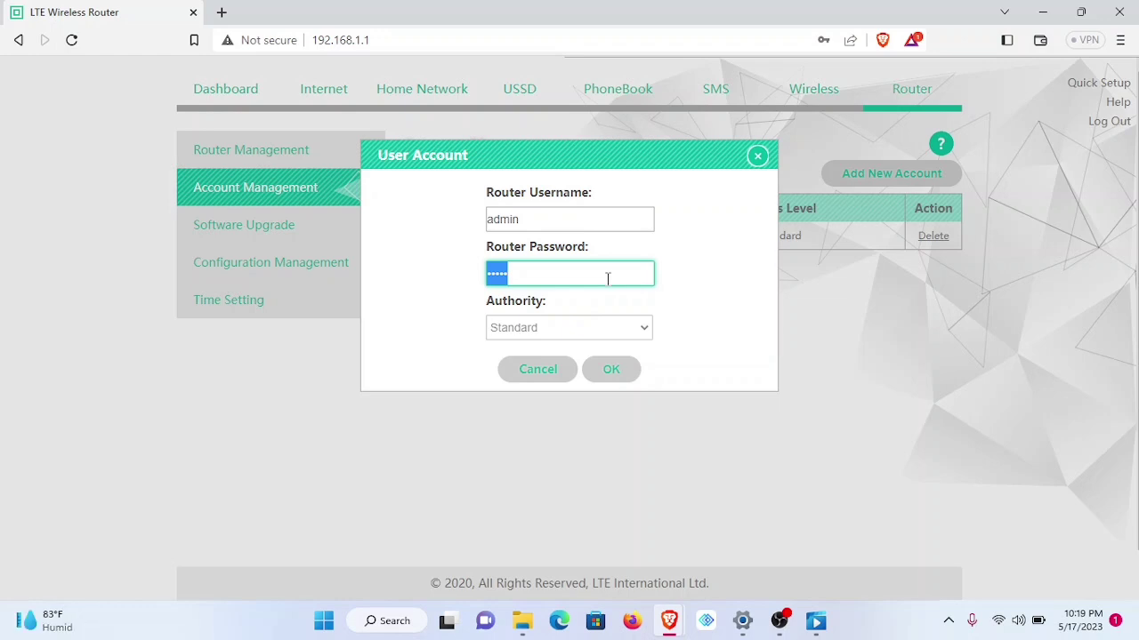
key(BackSpace)
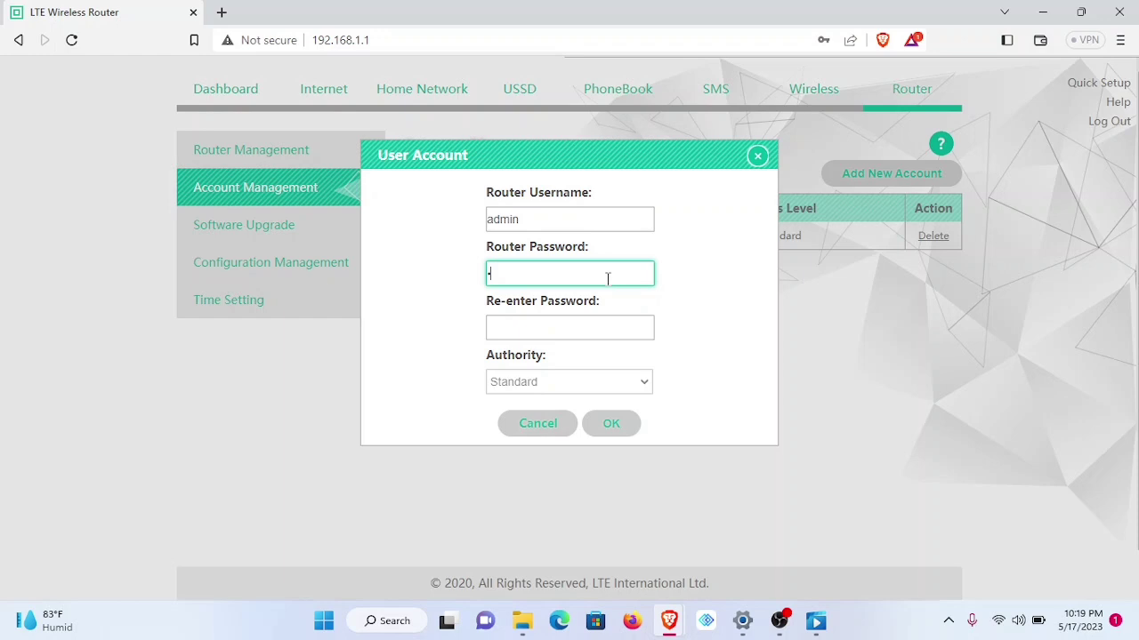
text(admin12345678)
key(Tab)
text(admin1)
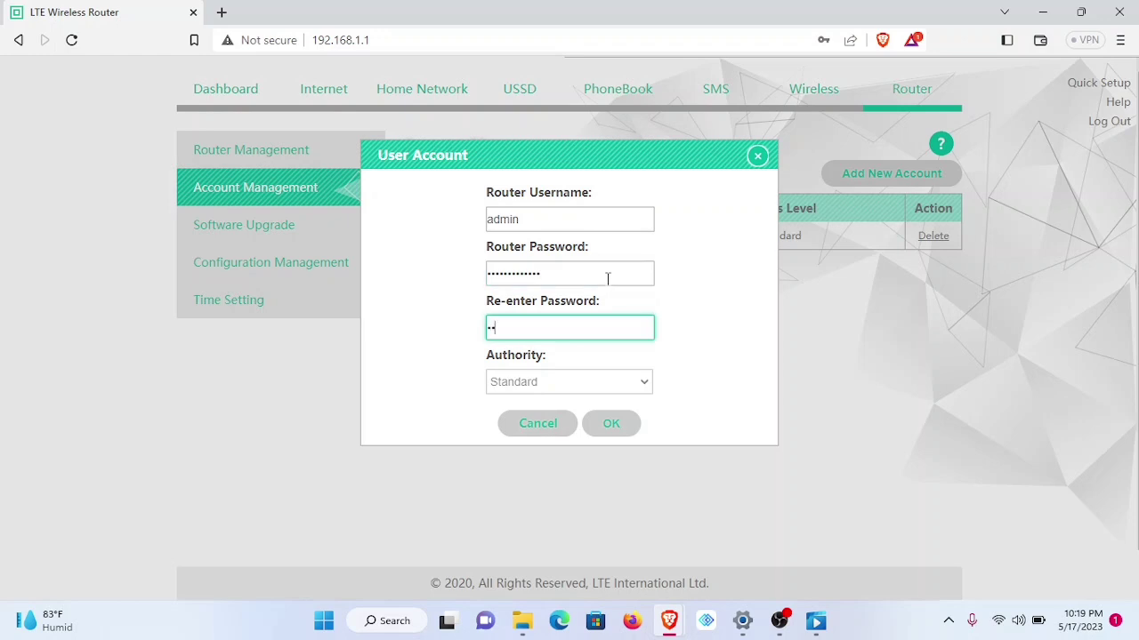
text(234567878)
click(611, 423)
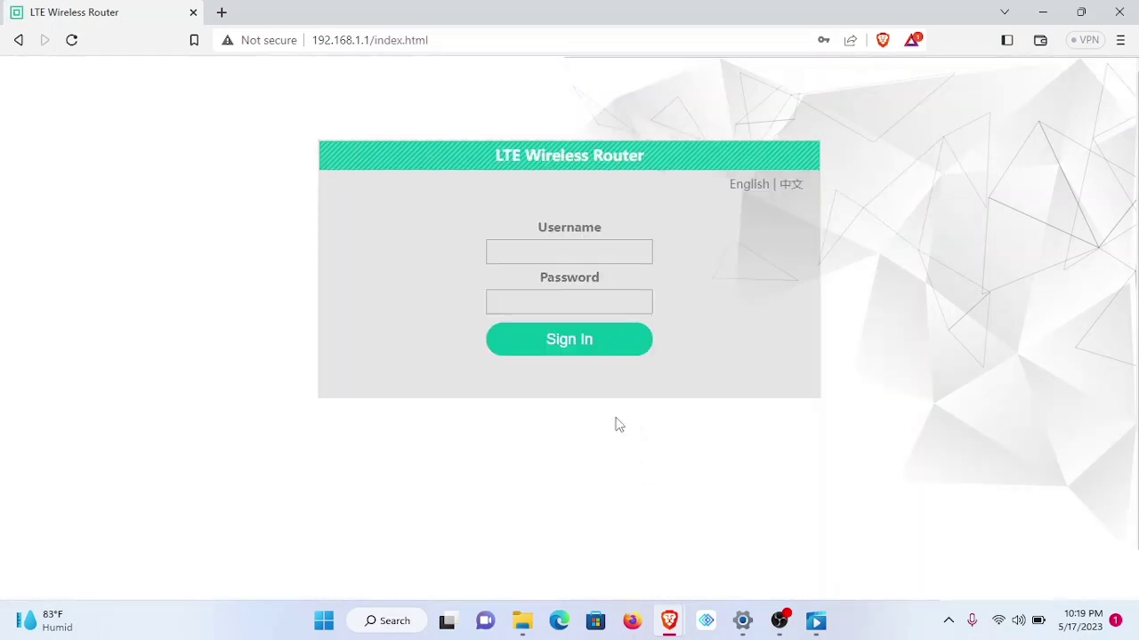
- Sign back in as admin with the new password and review the Dashboard's 4G status
click(541, 254)
text(admin)
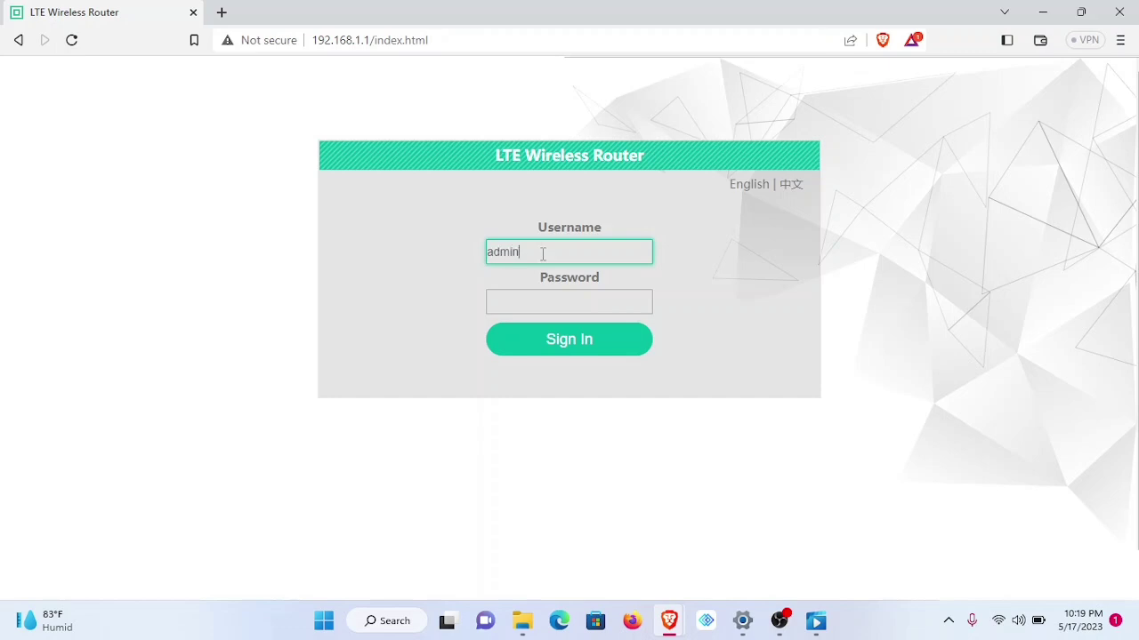
key(Tab)
text(admin)
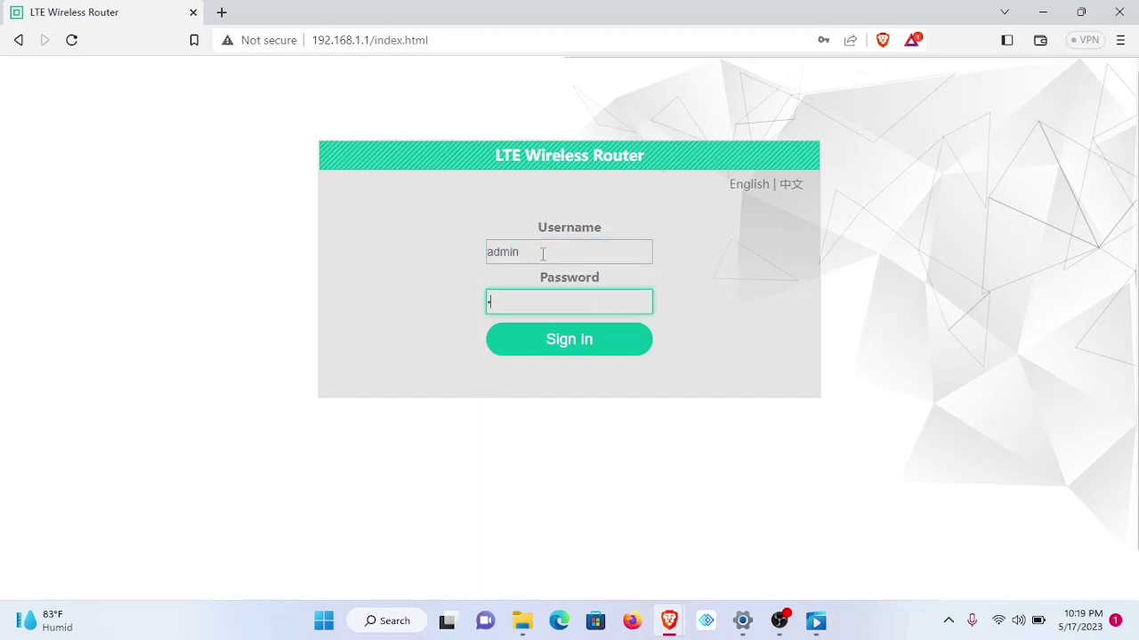
text(*******)
key(Return)
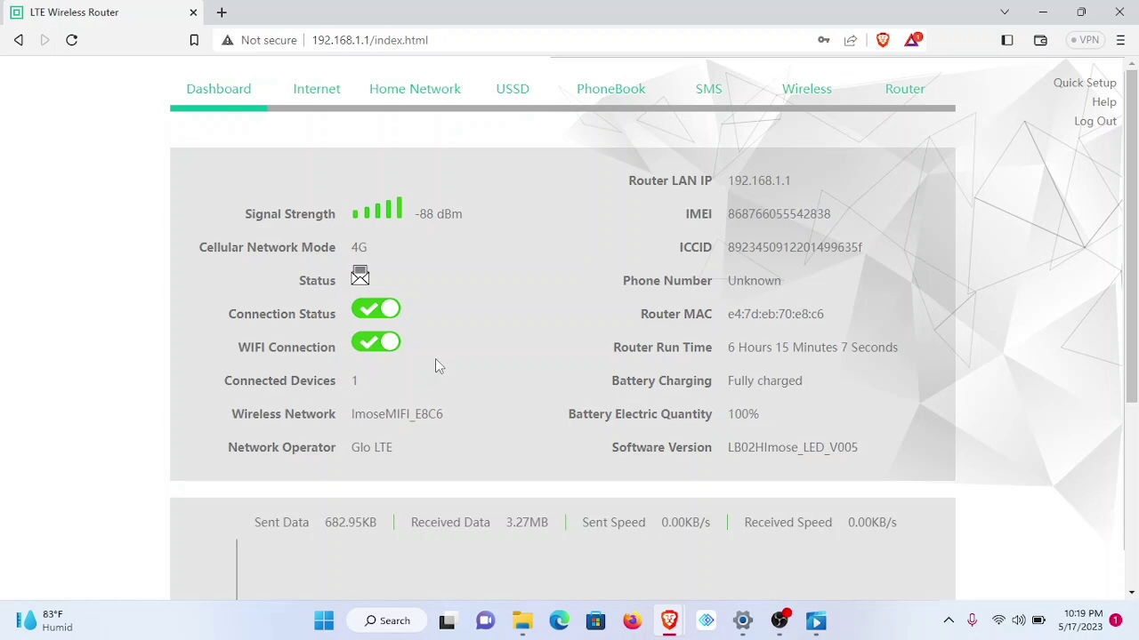
scroll(499, 318, down, 3)
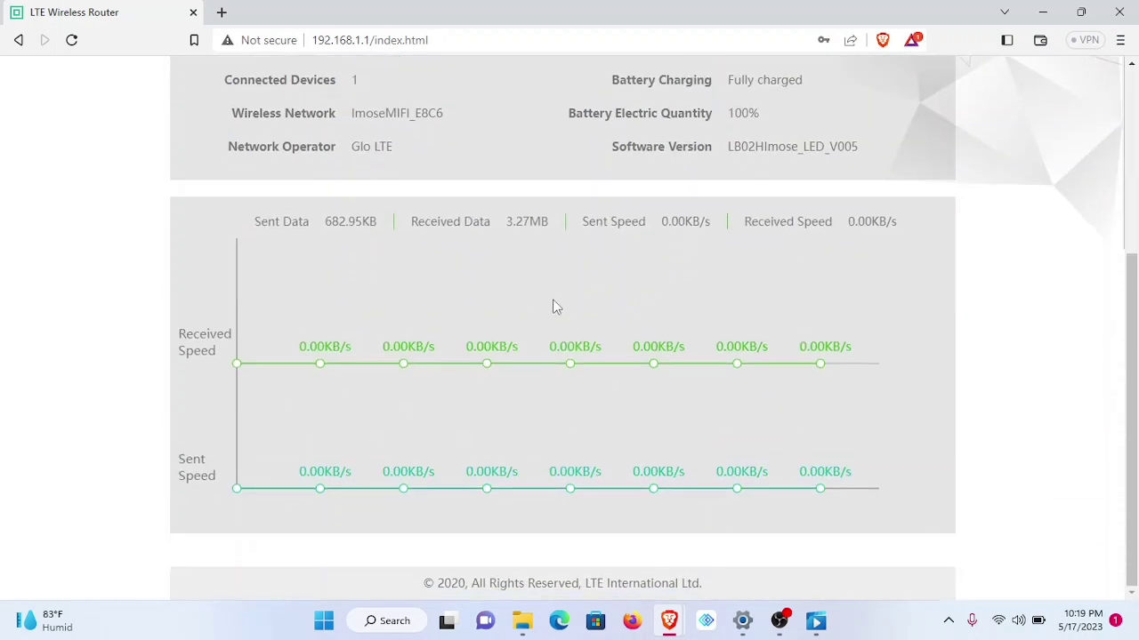
scroll(507, 347, up, 3)
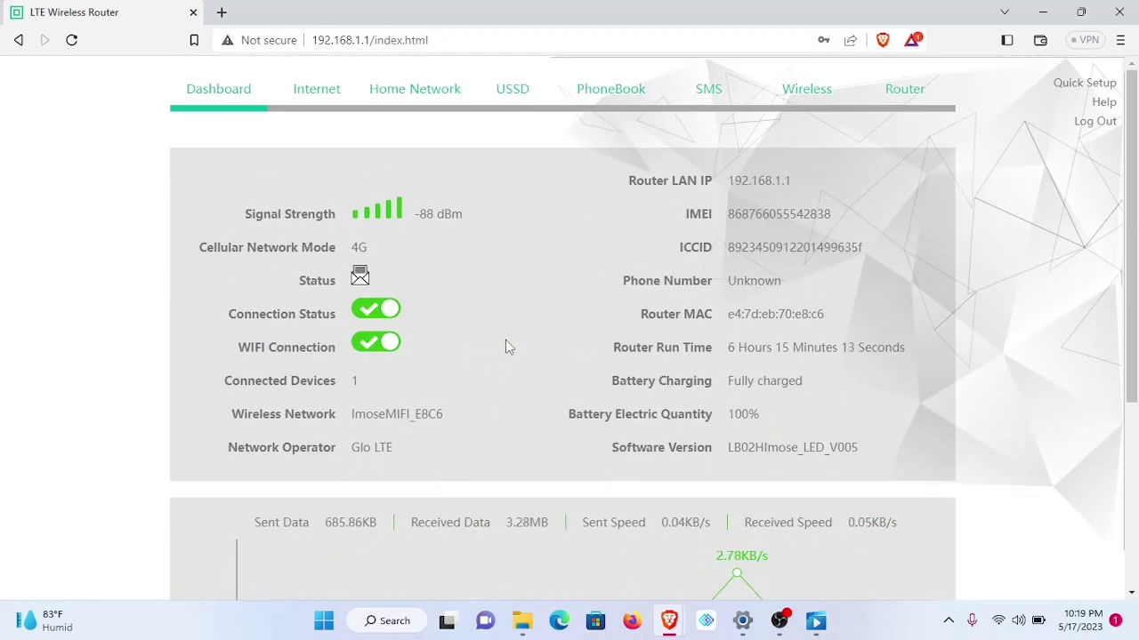
- Open Home Network > Connected Devices > Device Traffic, showing the client at 192.168.1.100
click(408, 99)
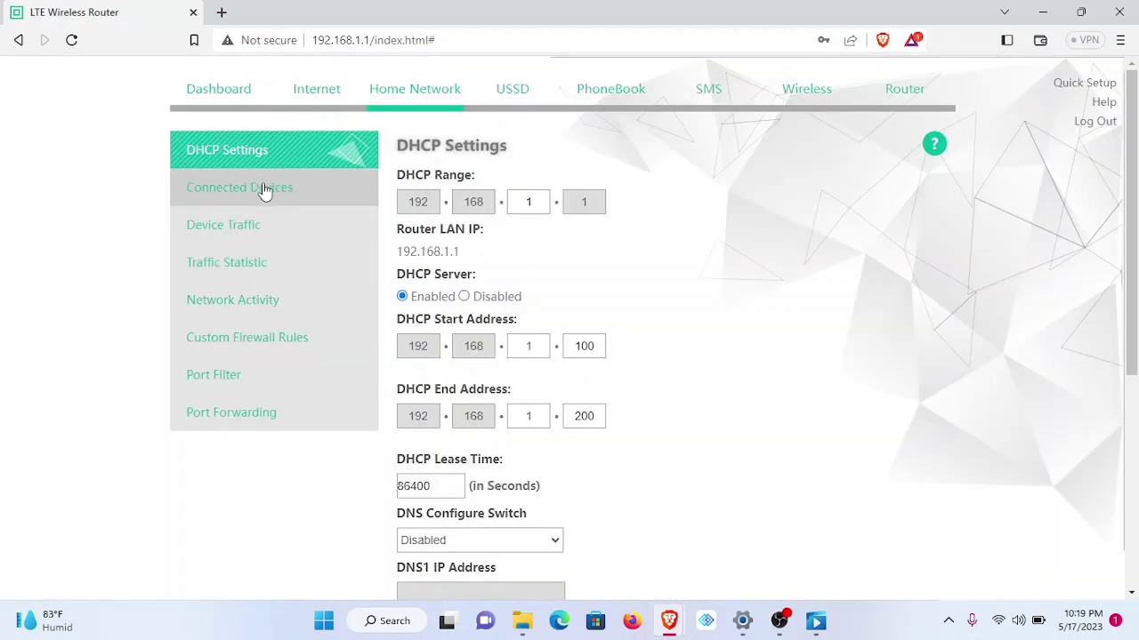
click(263, 192)
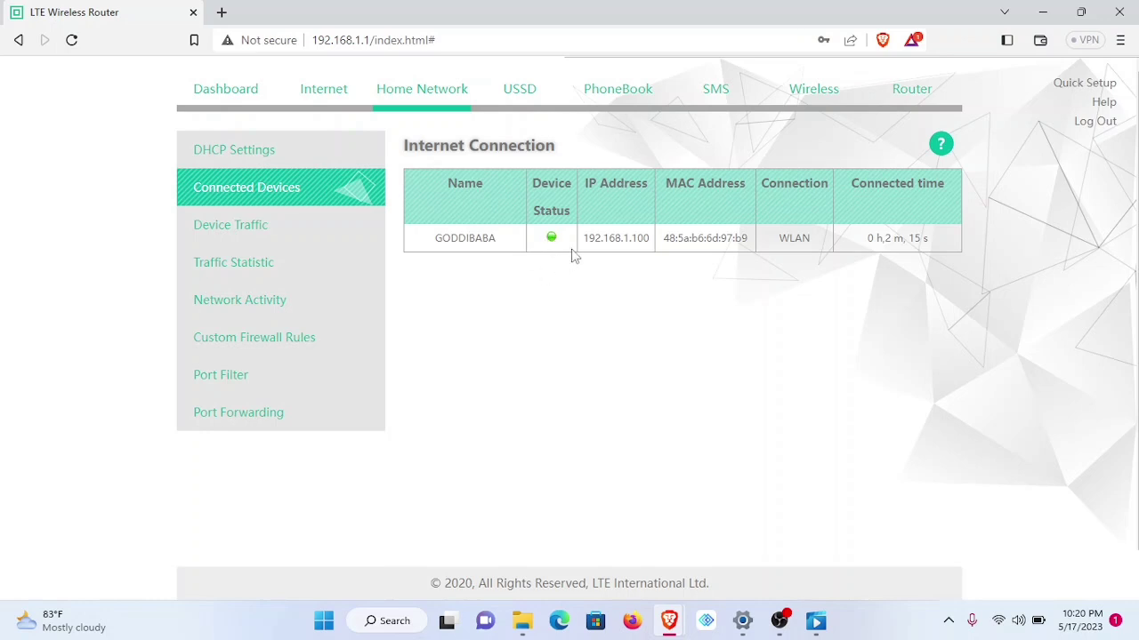
click(249, 229)
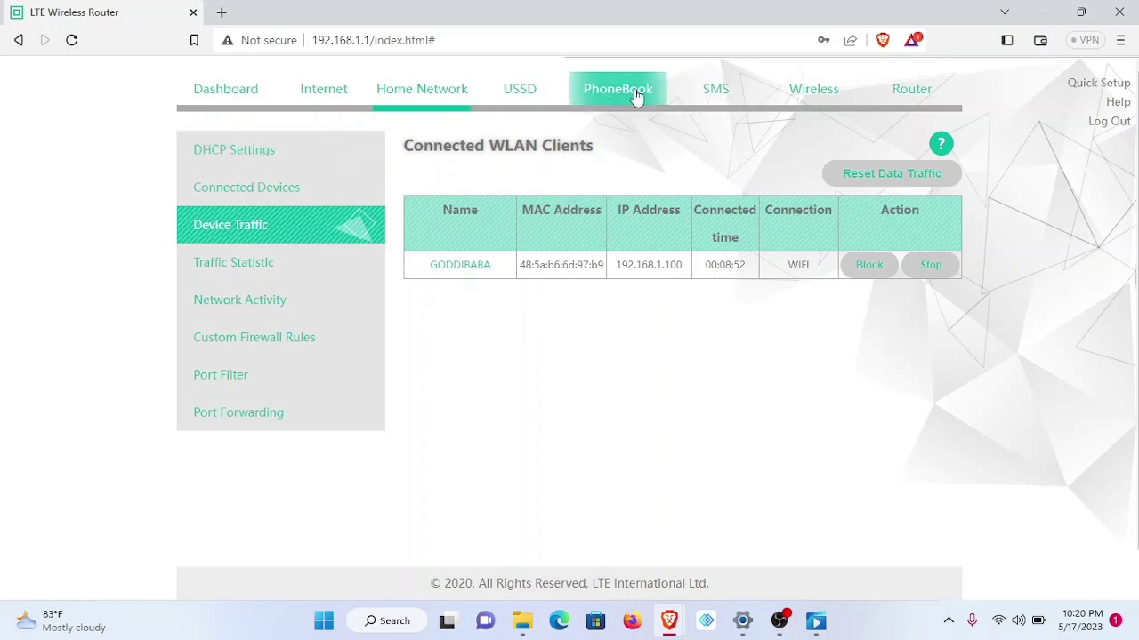
- In Wireless Security Settings, change the SSID to 'test device'
click(809, 89)
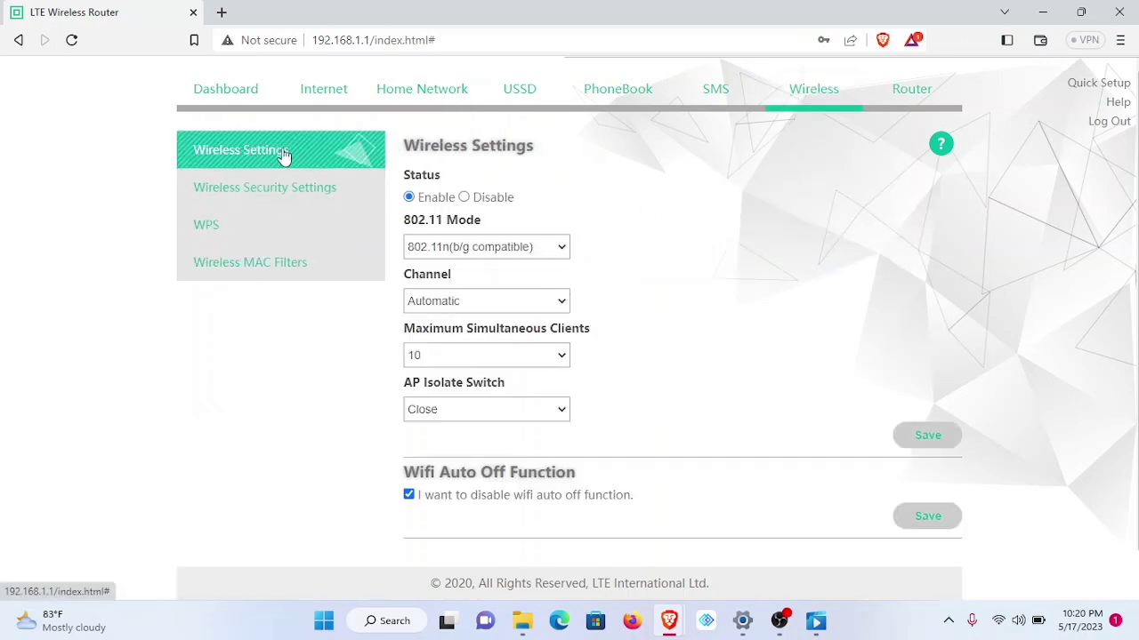
click(258, 193)
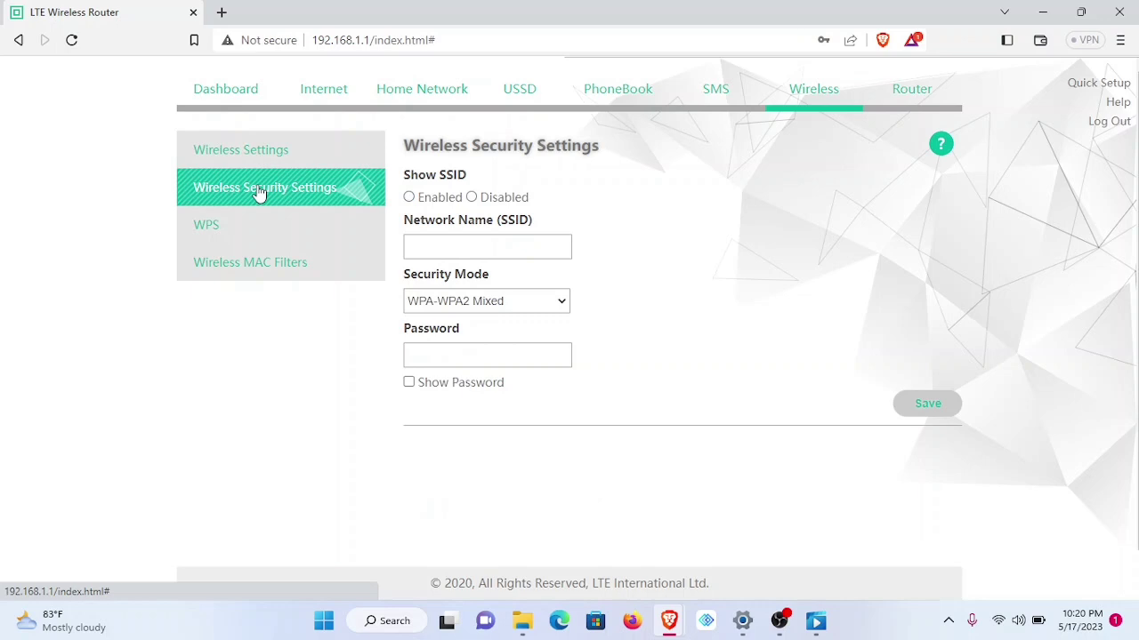
double_click(512, 246)
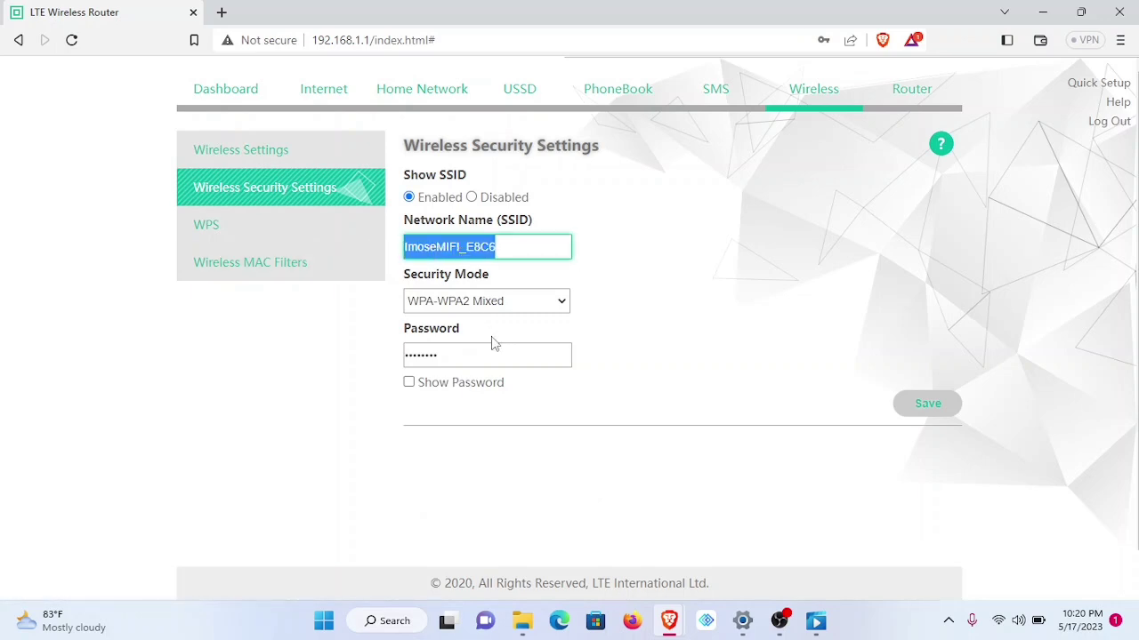
click(467, 354)
drag(466, 355, 397, 357)
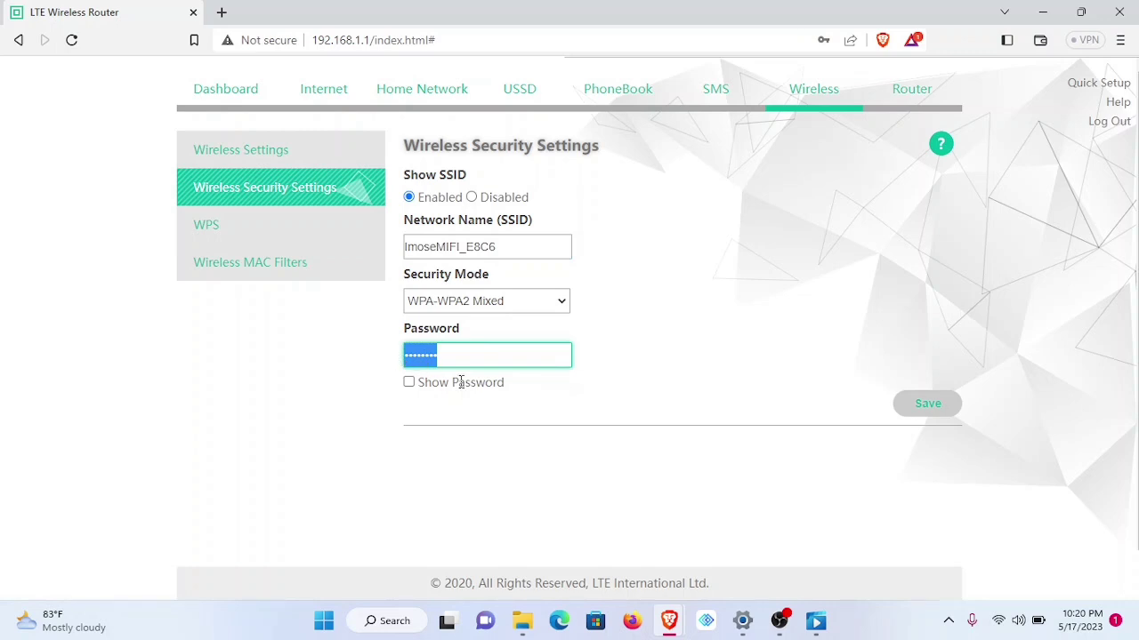
click(505, 251)
click(462, 360)
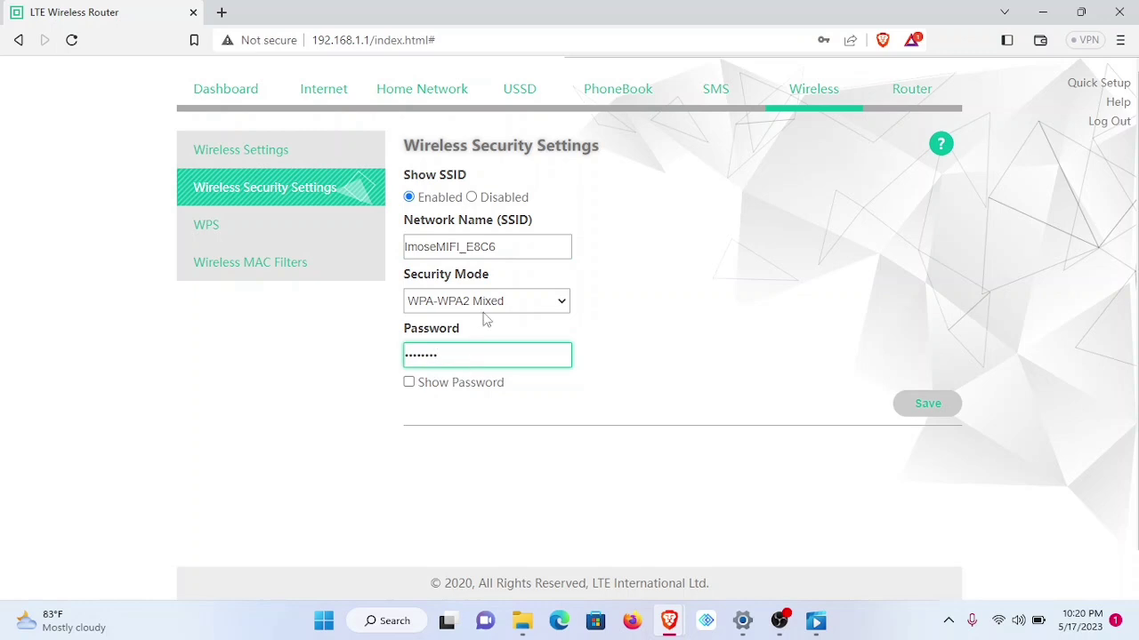
drag(504, 252, 382, 249)
text(test de)
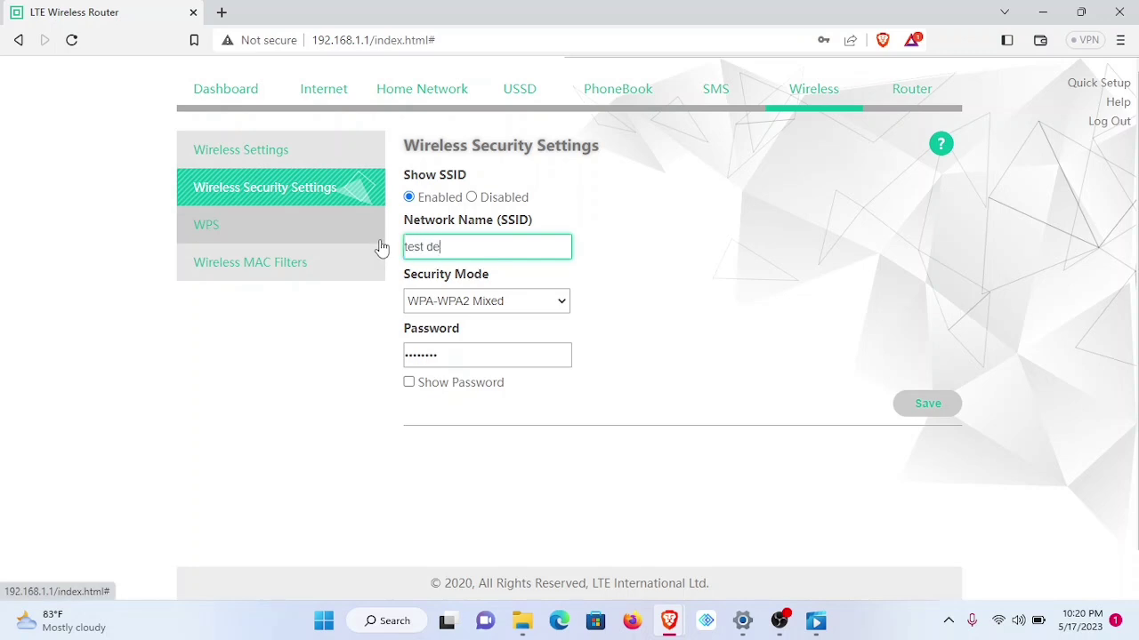
text(vice)
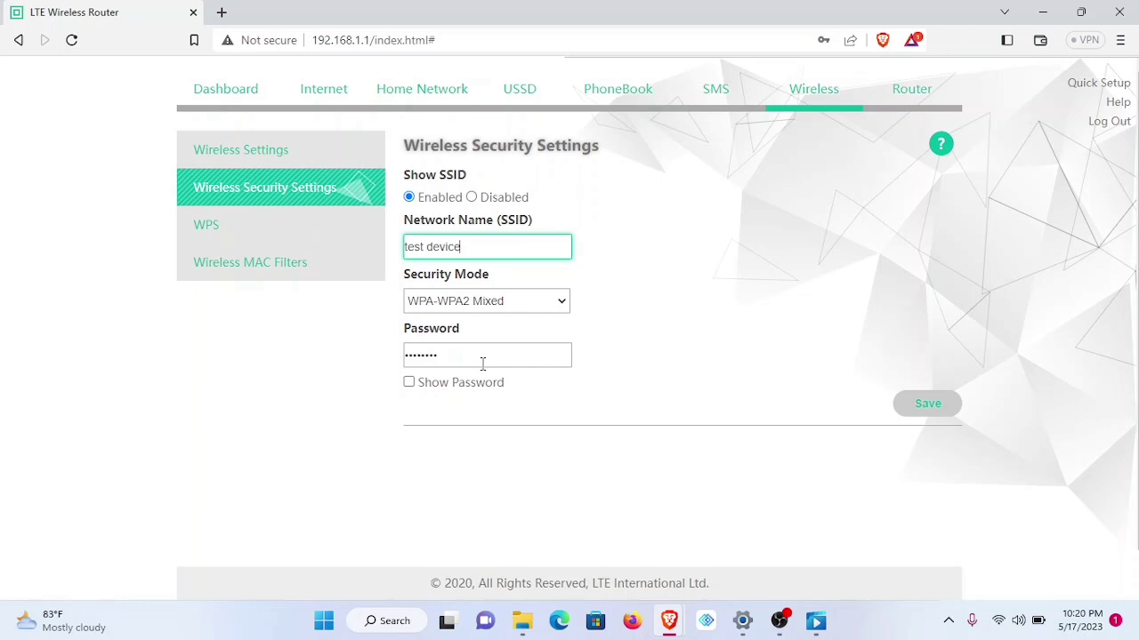
- Enter a new Wi-Fi password and leave Security Mode at WPA-WPA2 Mixed
drag(481, 360, 399, 355)
text(1)
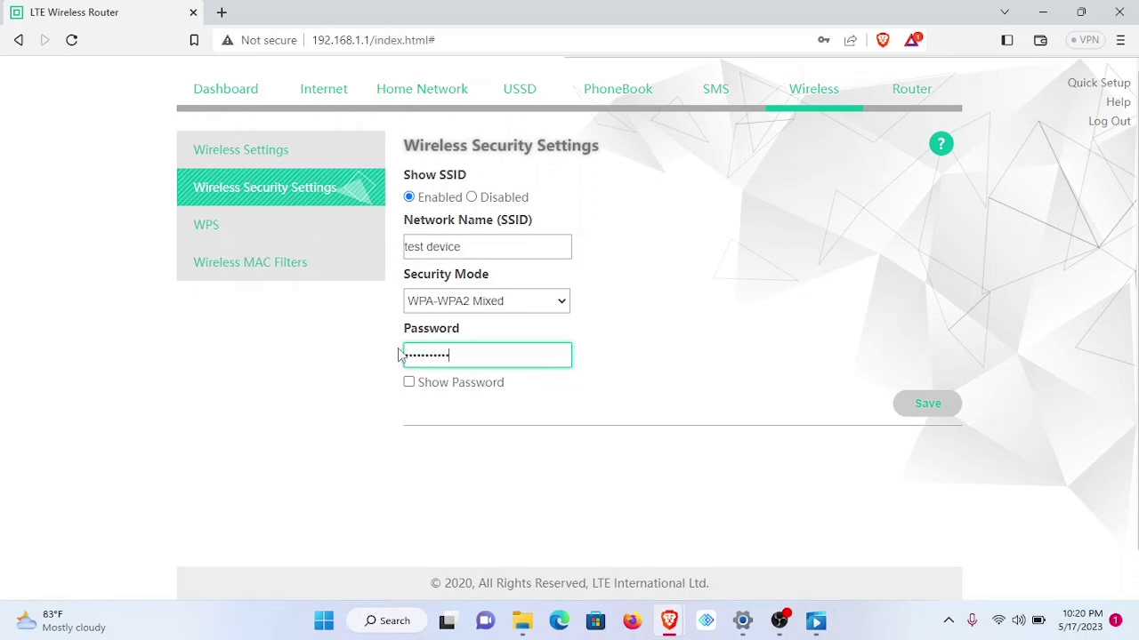
click(562, 305)
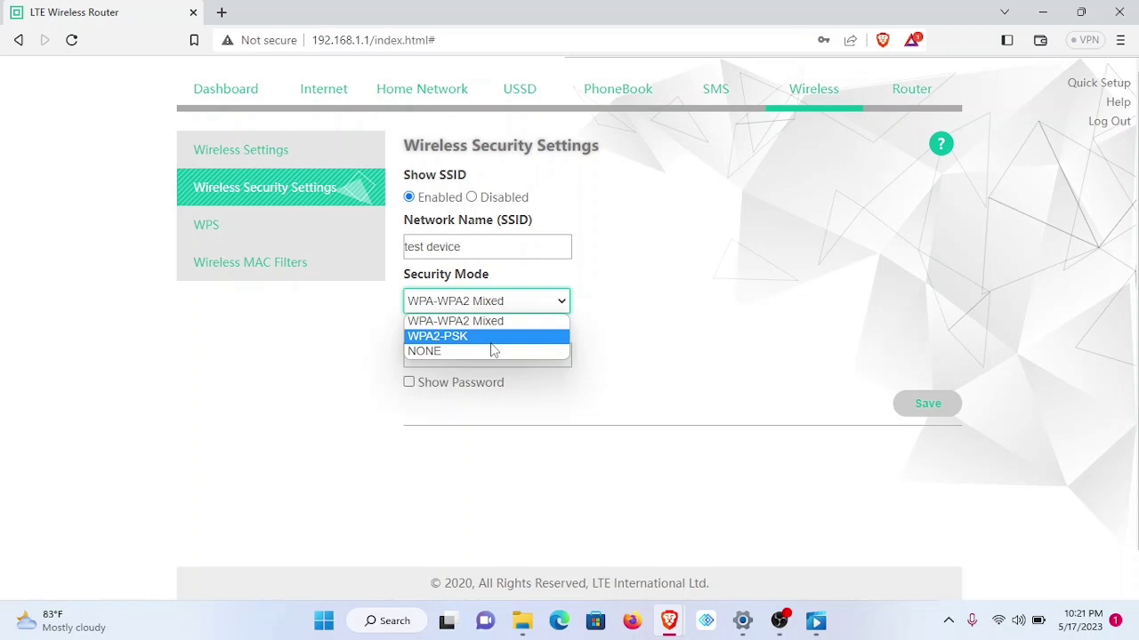
click(615, 324)
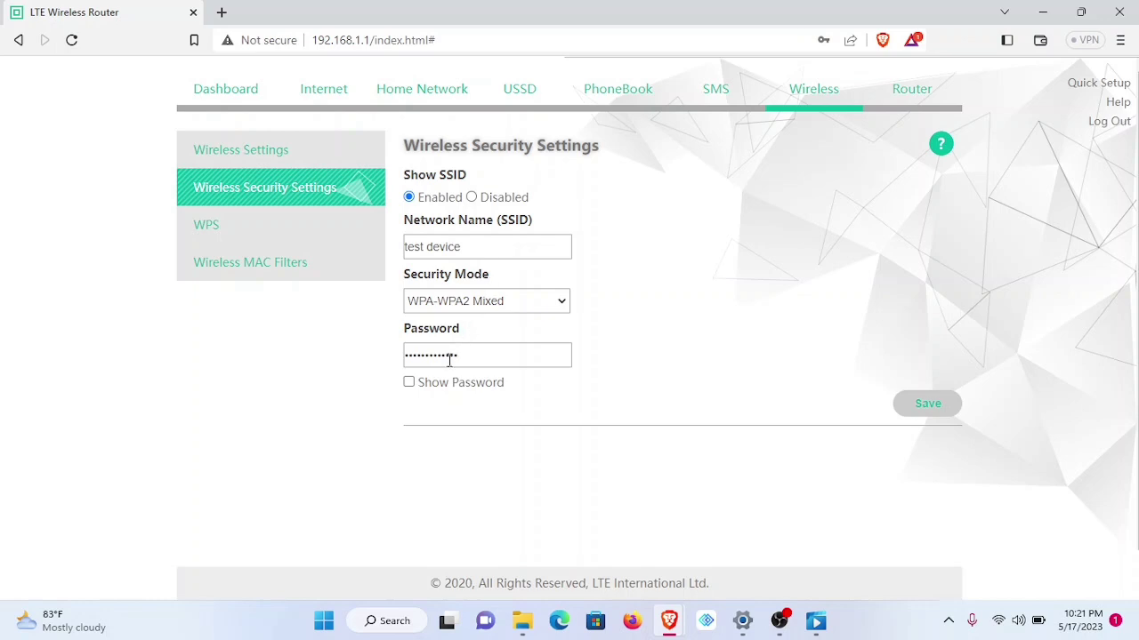
- Save the Wireless Security Settings and wait for the changes to apply
click(927, 406)
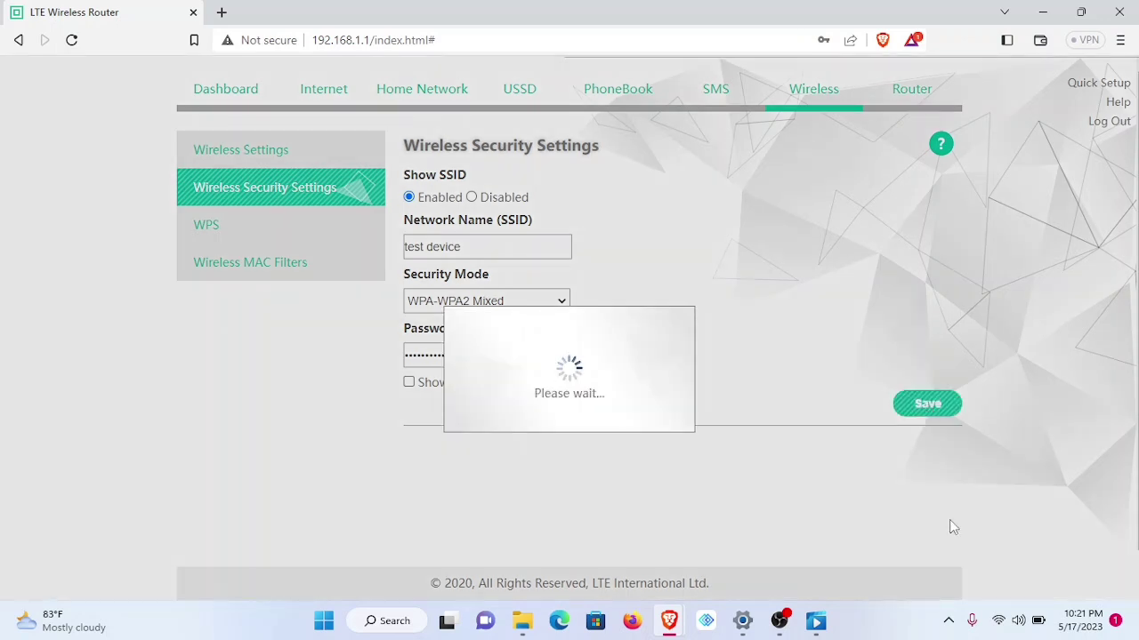
mouse_move(1001, 628)
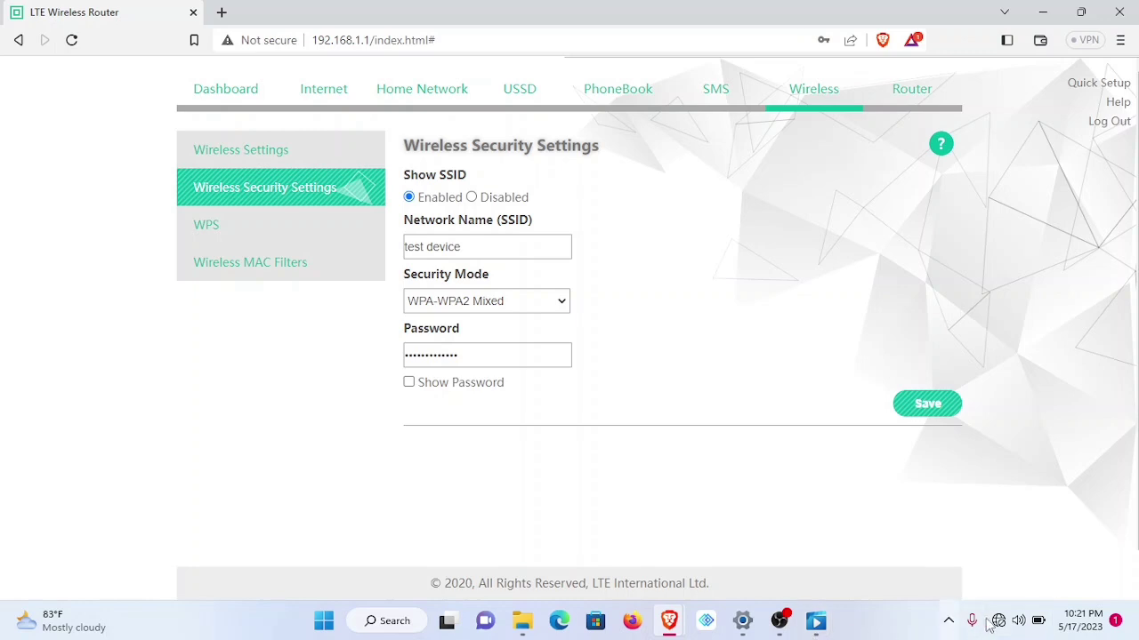
- Open the Wi-Fi page in Windows Settings and list the networks in range
click(1000, 623)
click(916, 307)
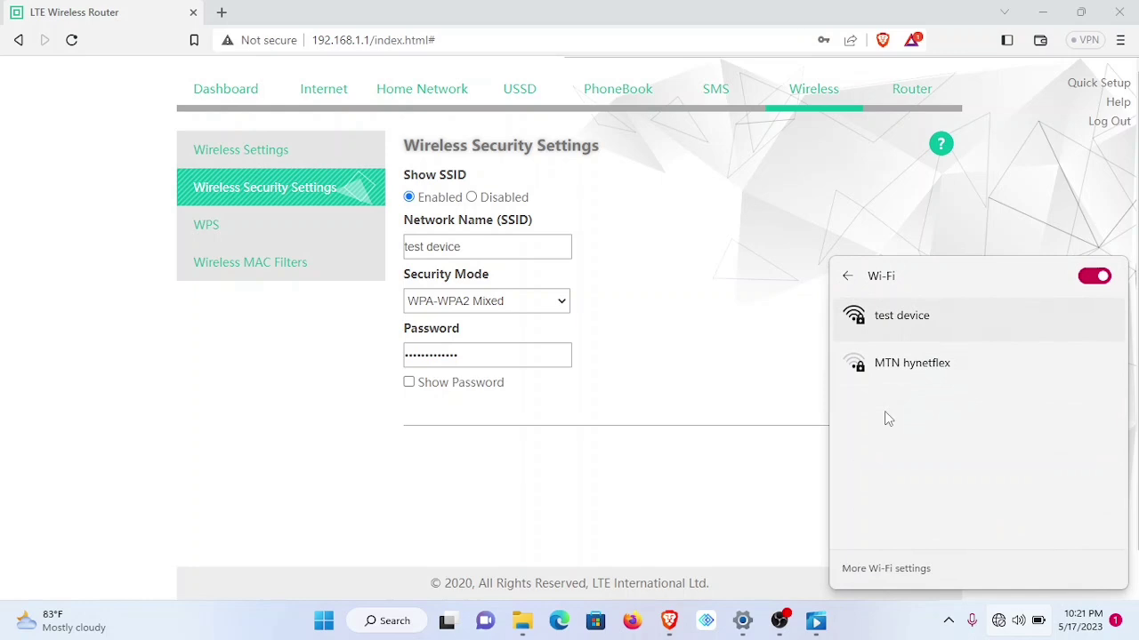
click(742, 621)
click(112, 249)
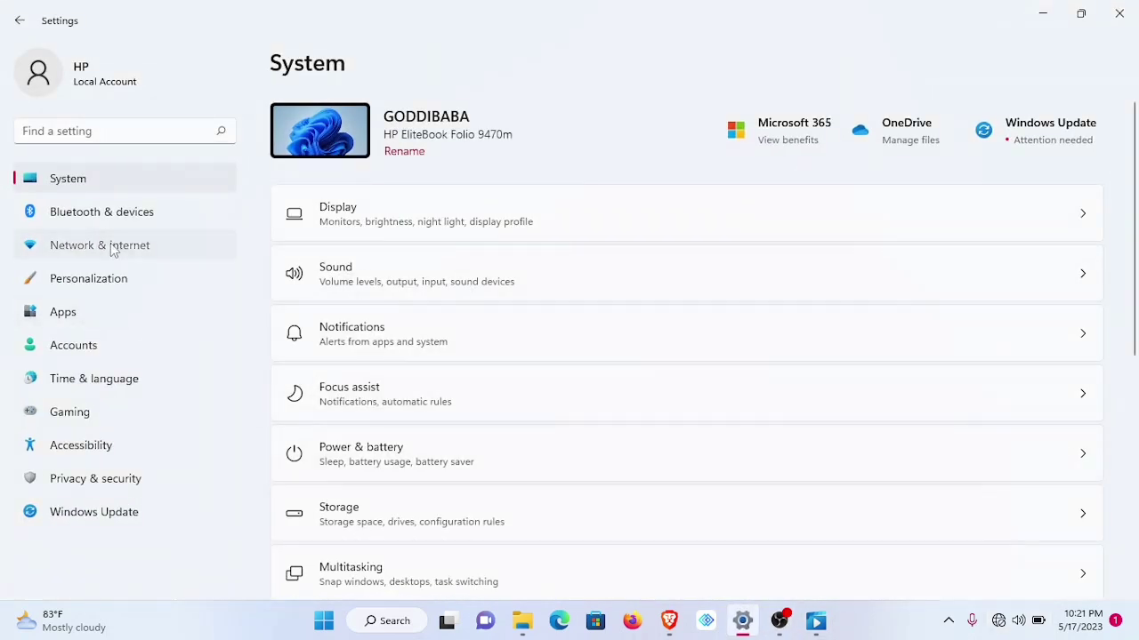
scroll(465, 257, down, 1)
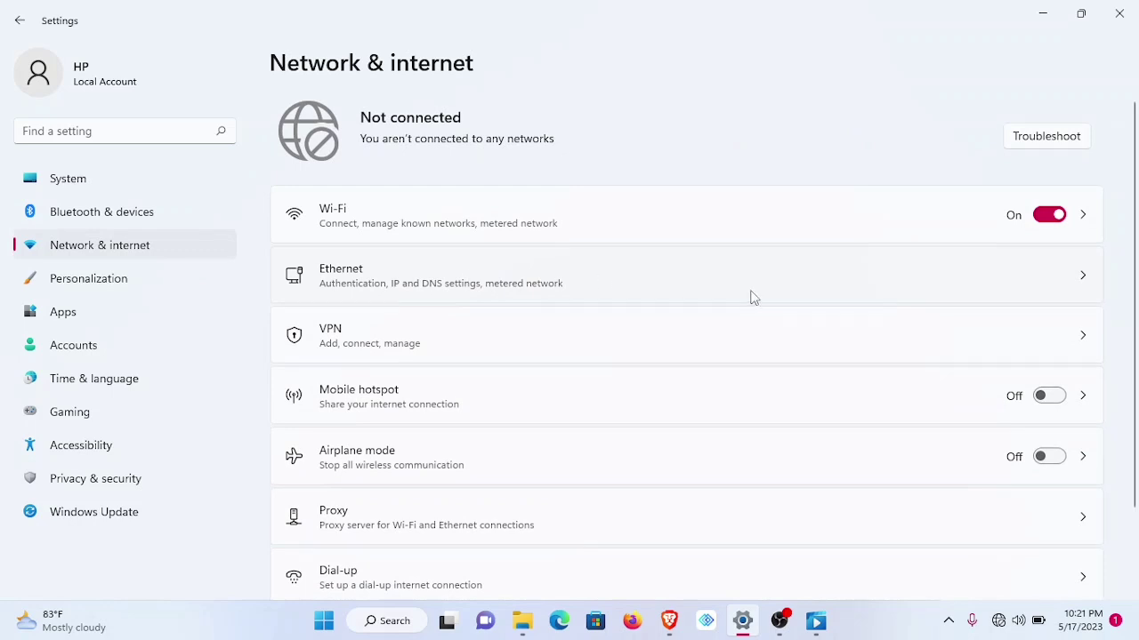
click(498, 229)
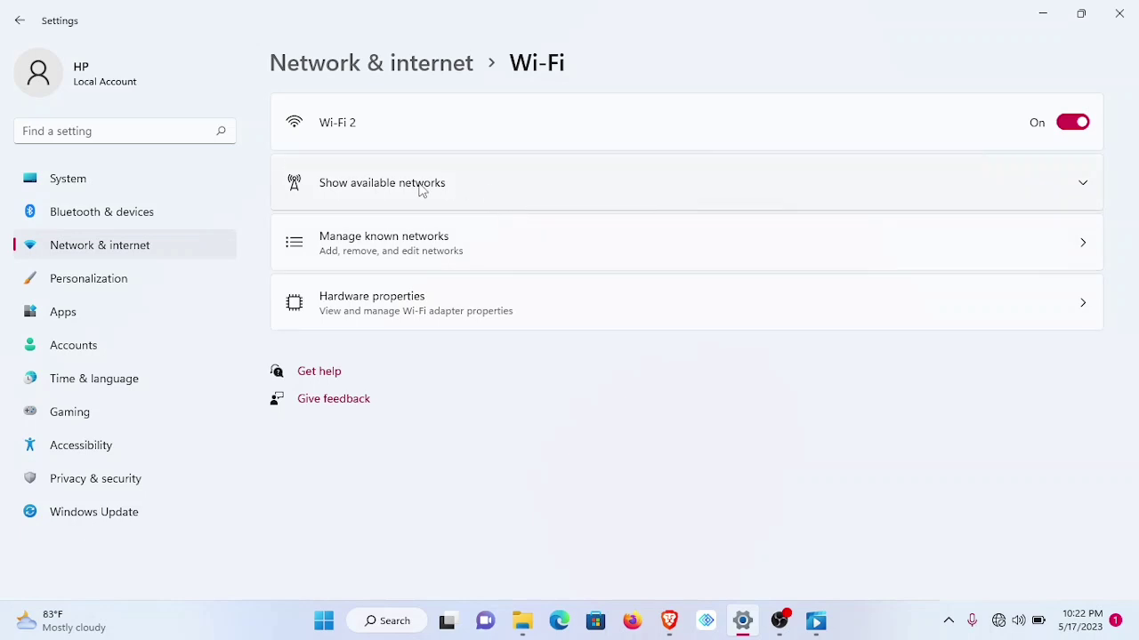
click(422, 186)
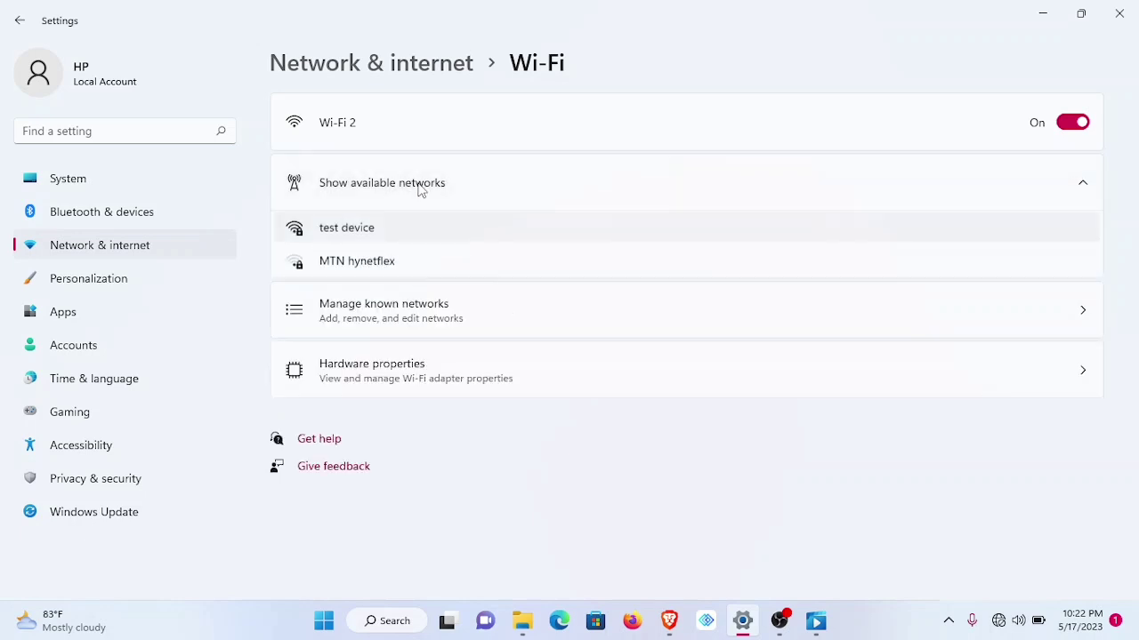
- Connect to 'test device' with auto-connect off using its security key, then minimize Settings
click(397, 236)
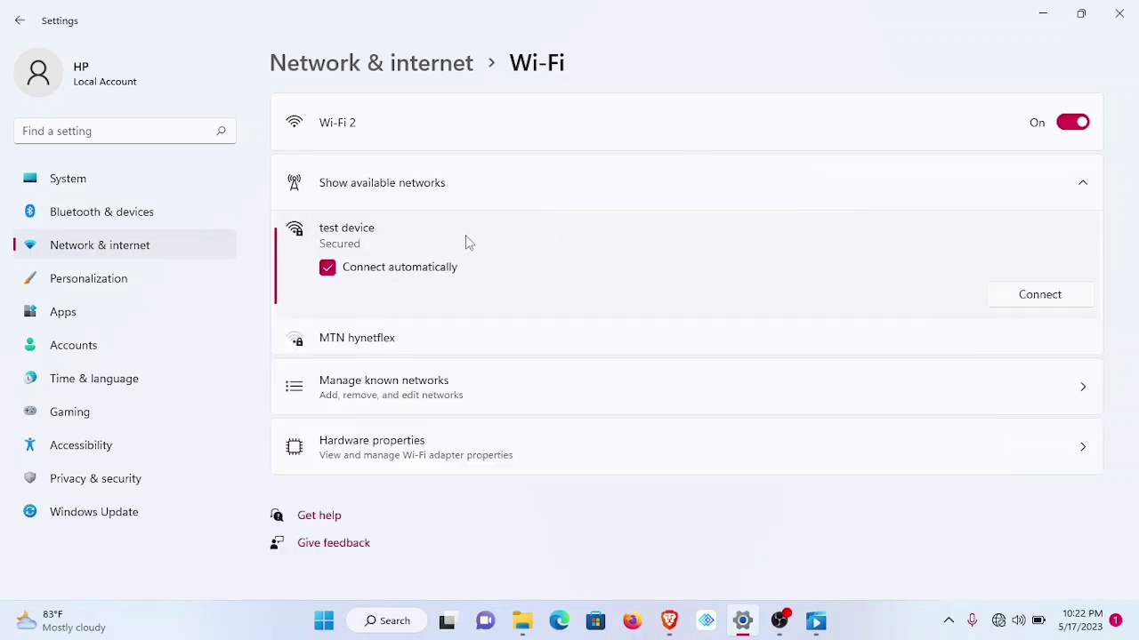
click(336, 269)
click(1054, 299)
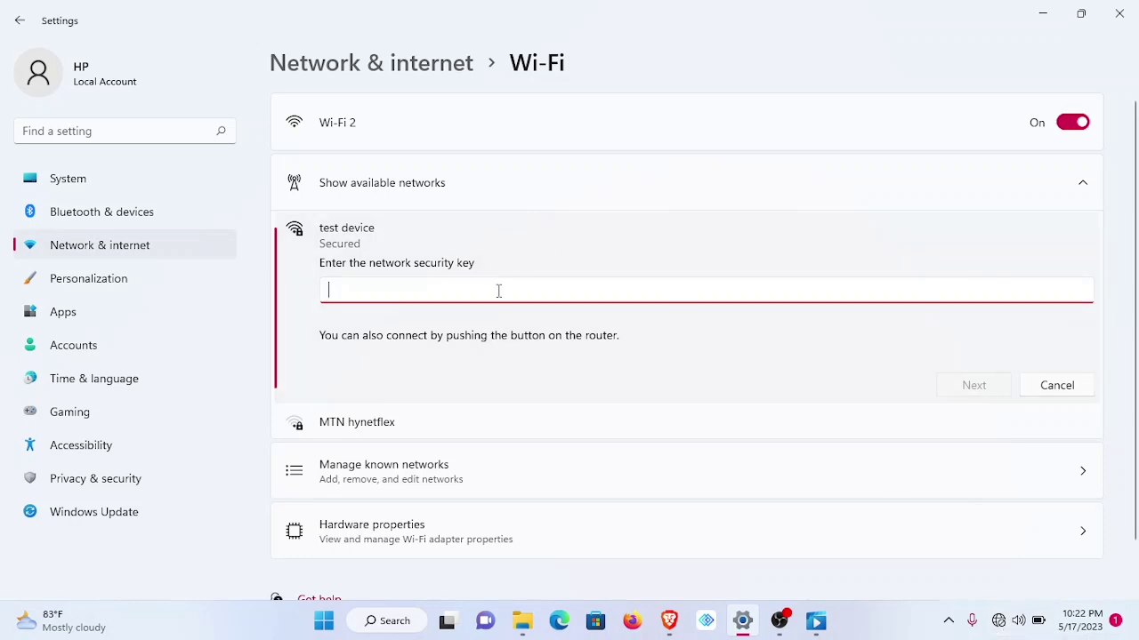
text(*************)
click(976, 385)
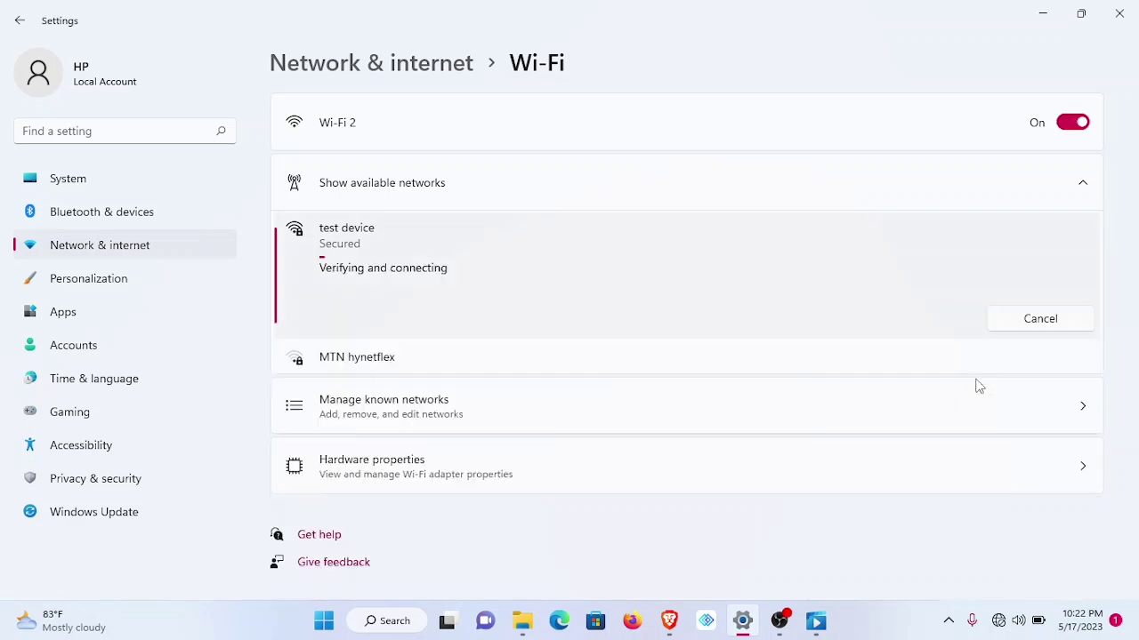
click(1044, 15)
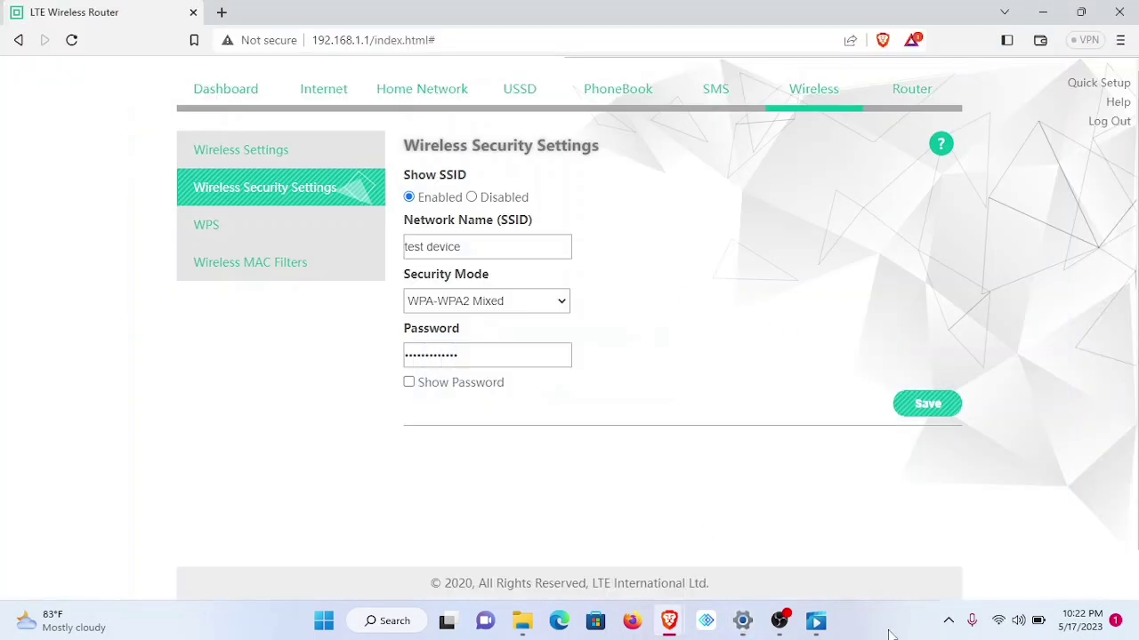
- Reload the admin page, log out, and sign back in as admin
click(604, 39)
key(Return)
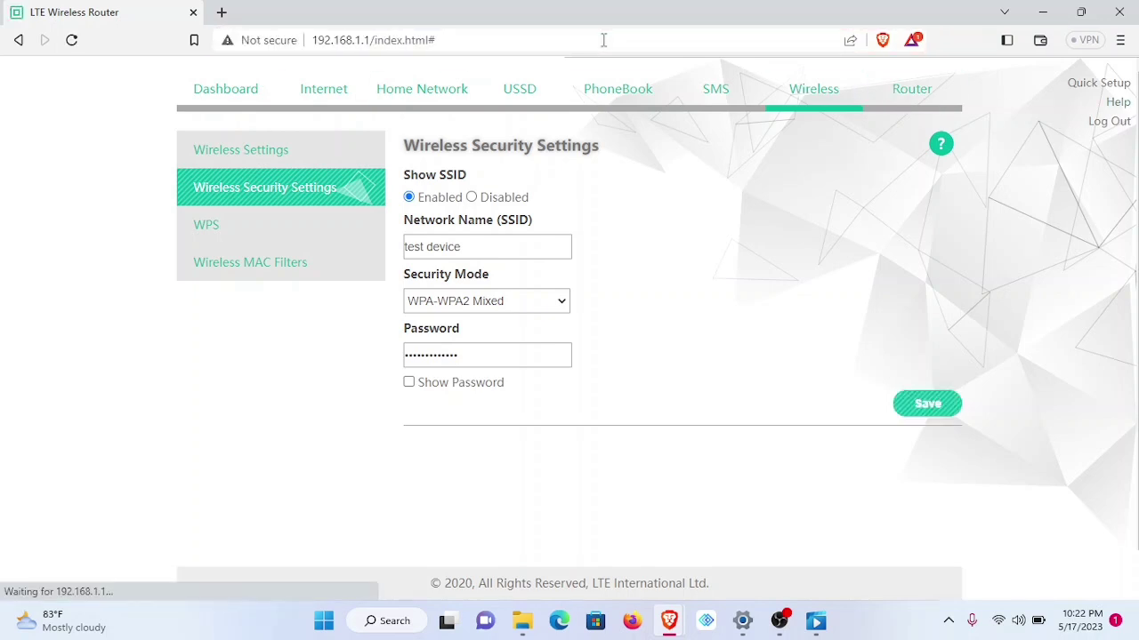
click(1106, 122)
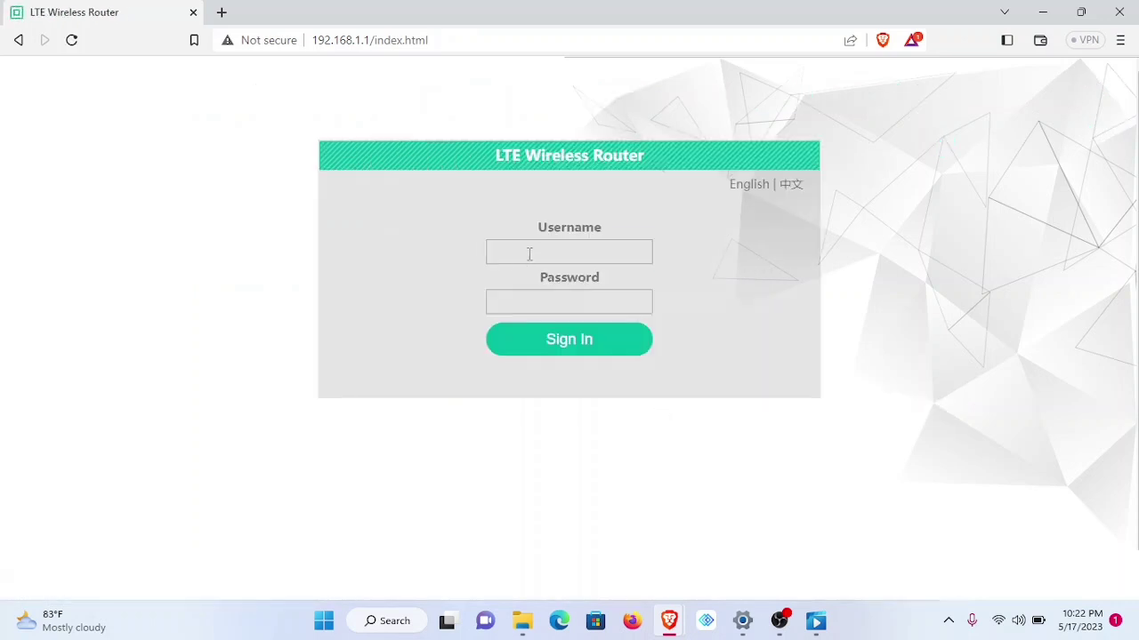
click(528, 252)
text(admin)
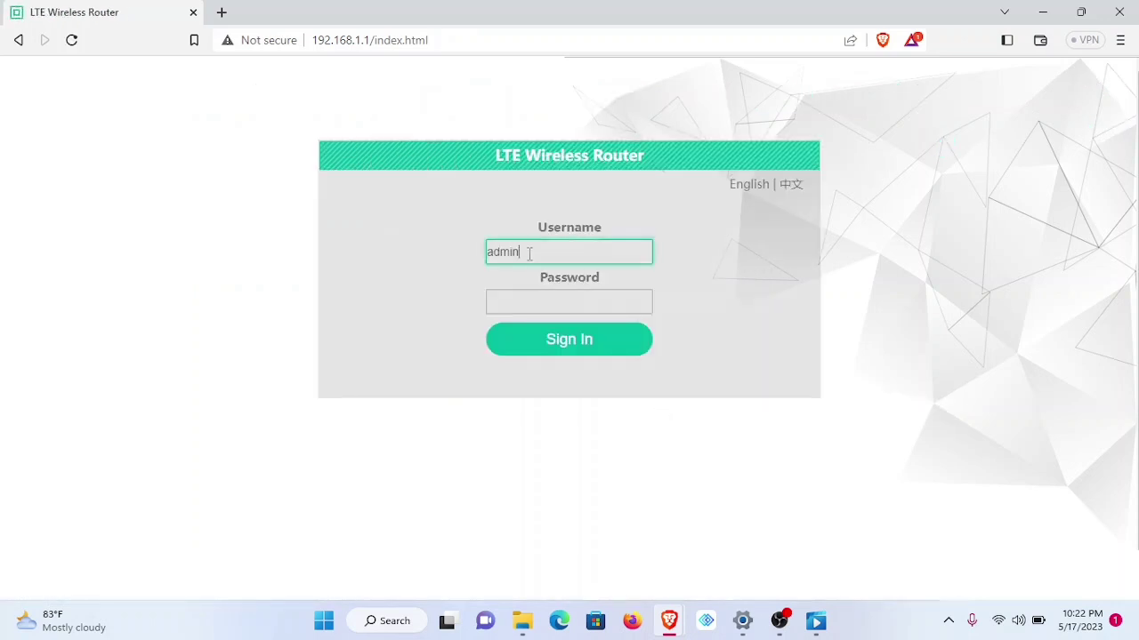
key(Tab)
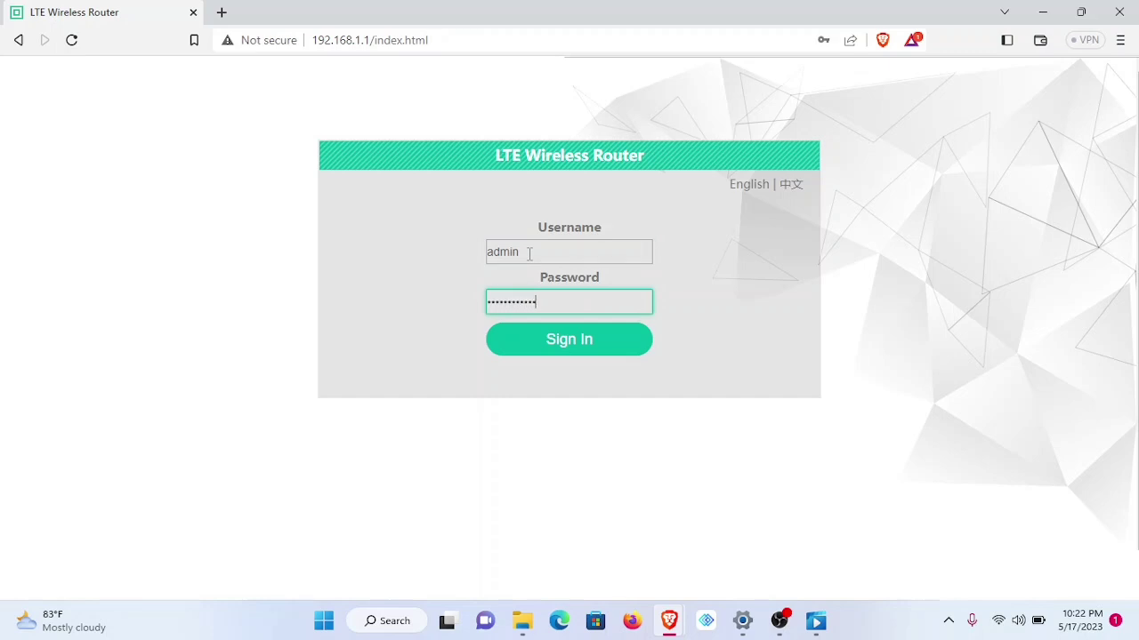
key(Return)
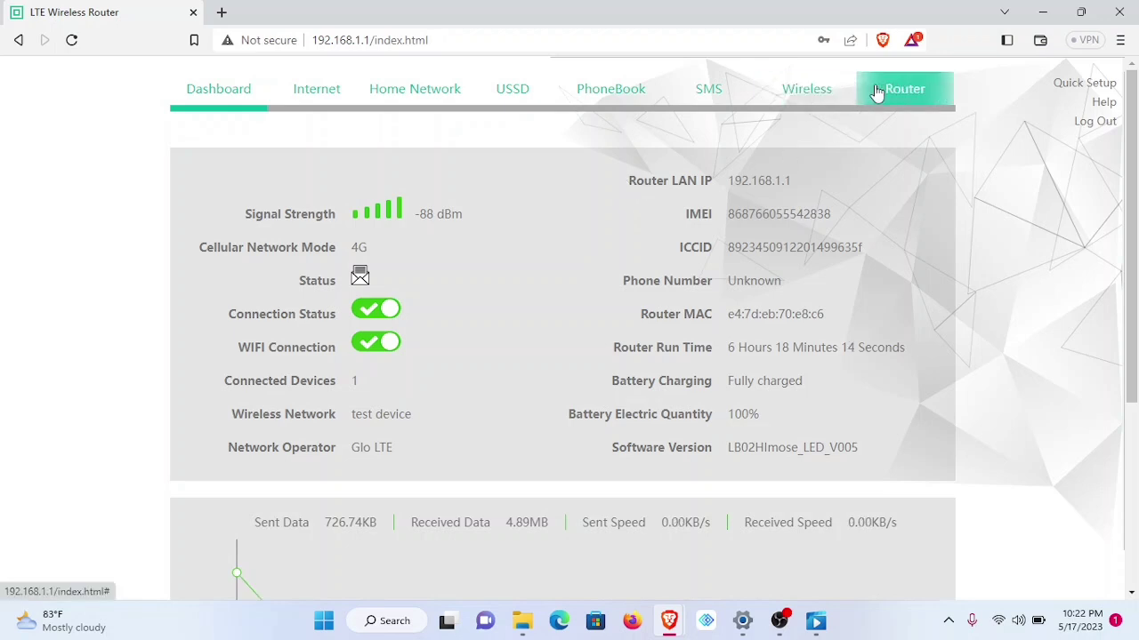
click(906, 92)
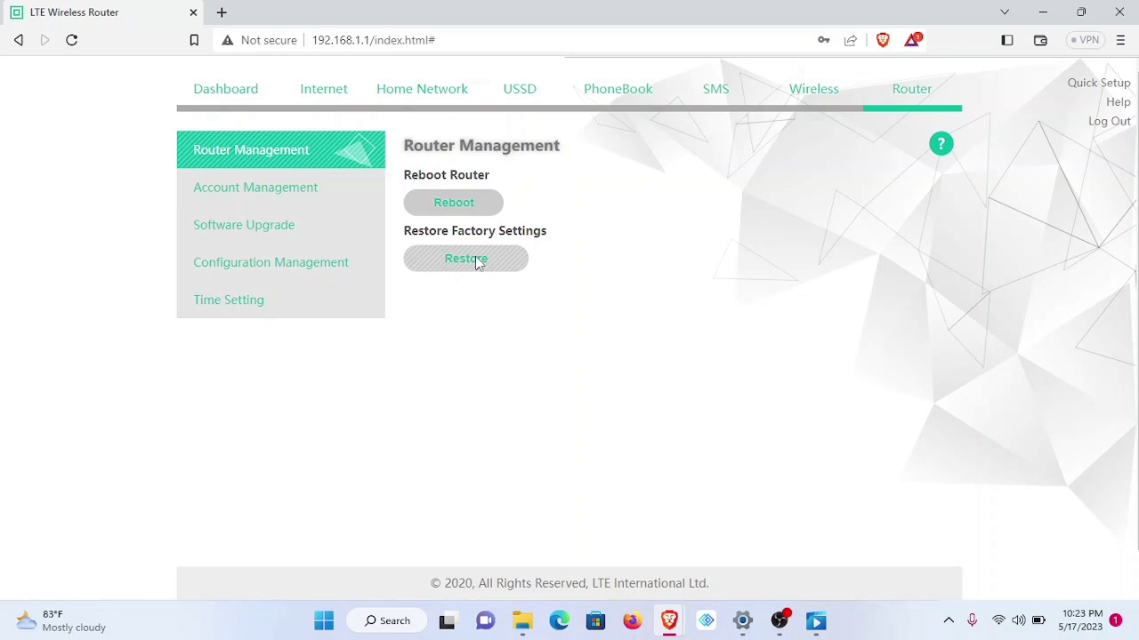
click(999, 620)
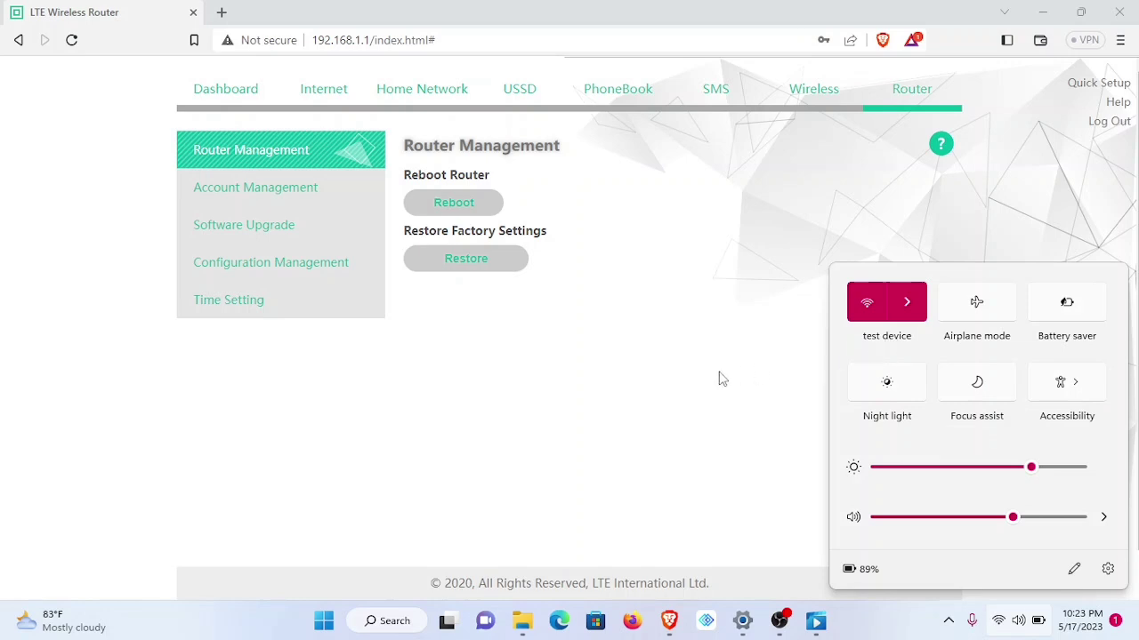
click(680, 388)
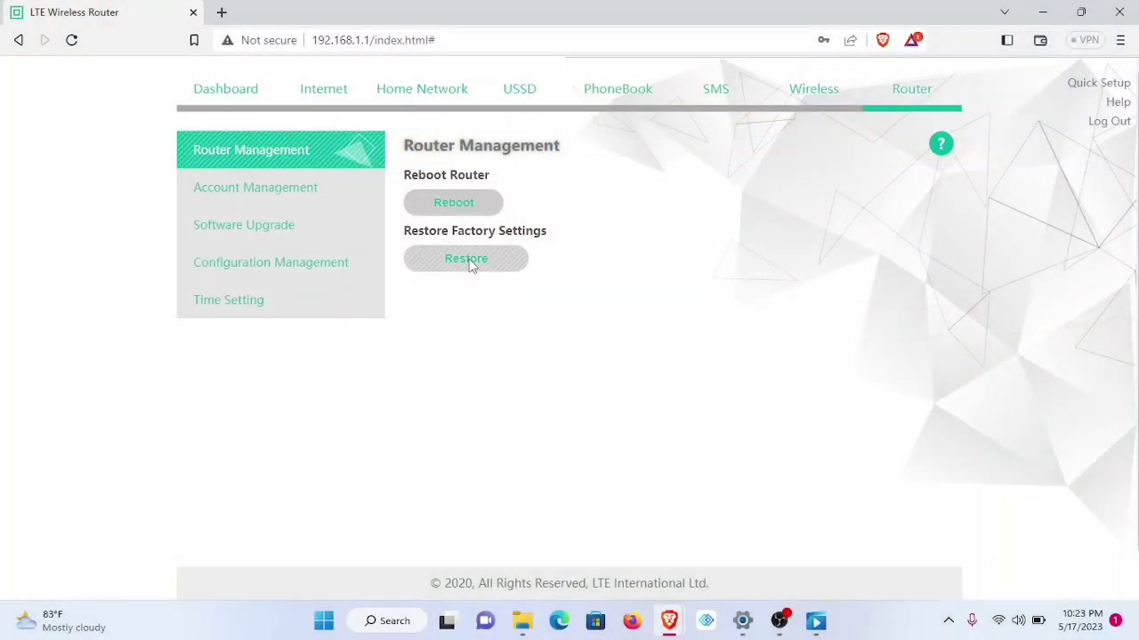
- Restore the router to factory settings and confirm the reset
click(471, 263)
click(528, 384)
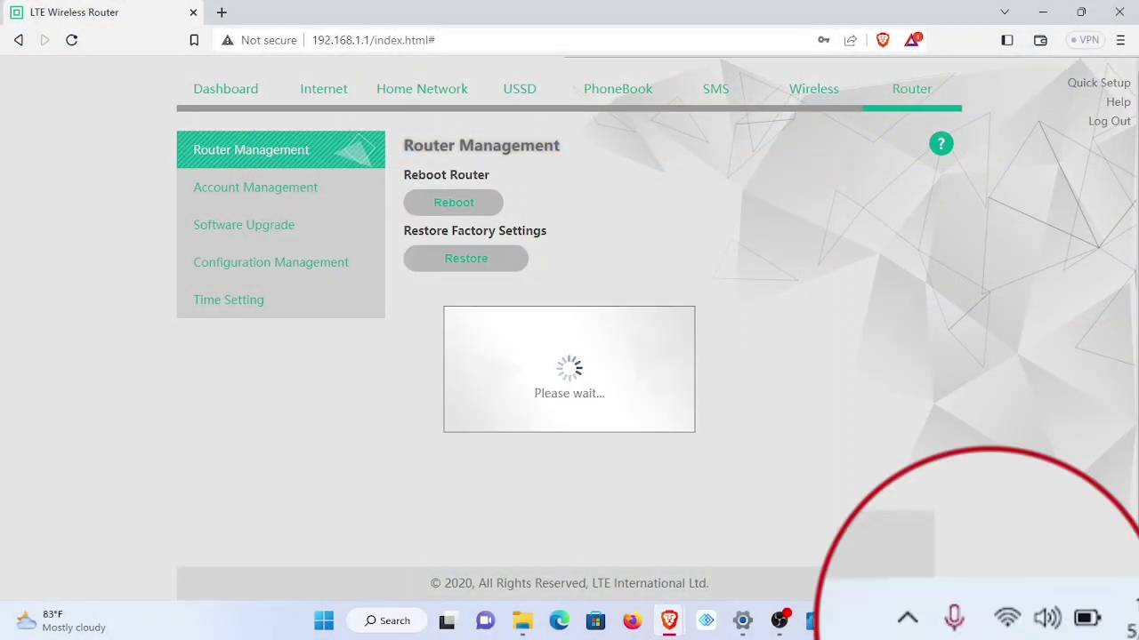
mouse_move(1008, 622)
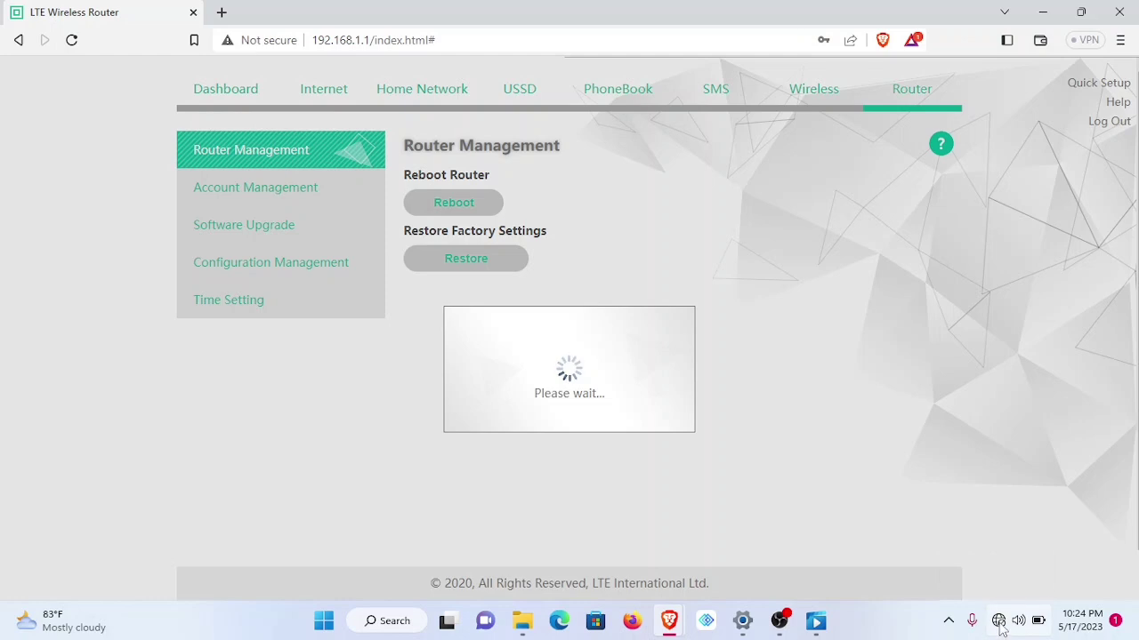
- Connect the PC to the ImoseMIFI_E8C6 Wi-Fi network from Quick Settings
click(998, 621)
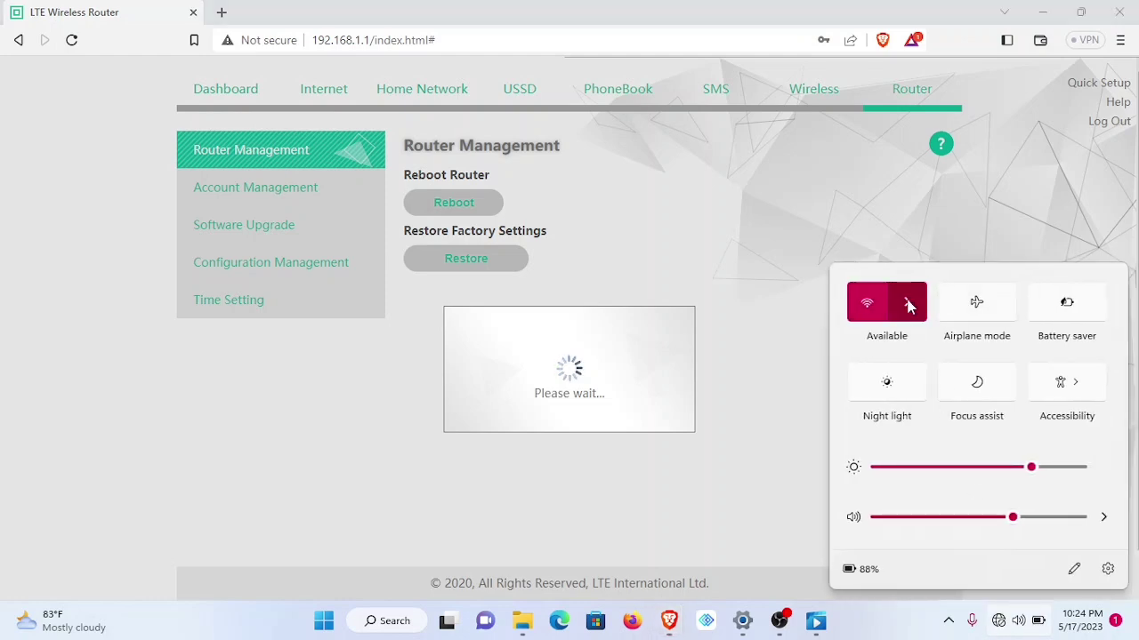
click(908, 306)
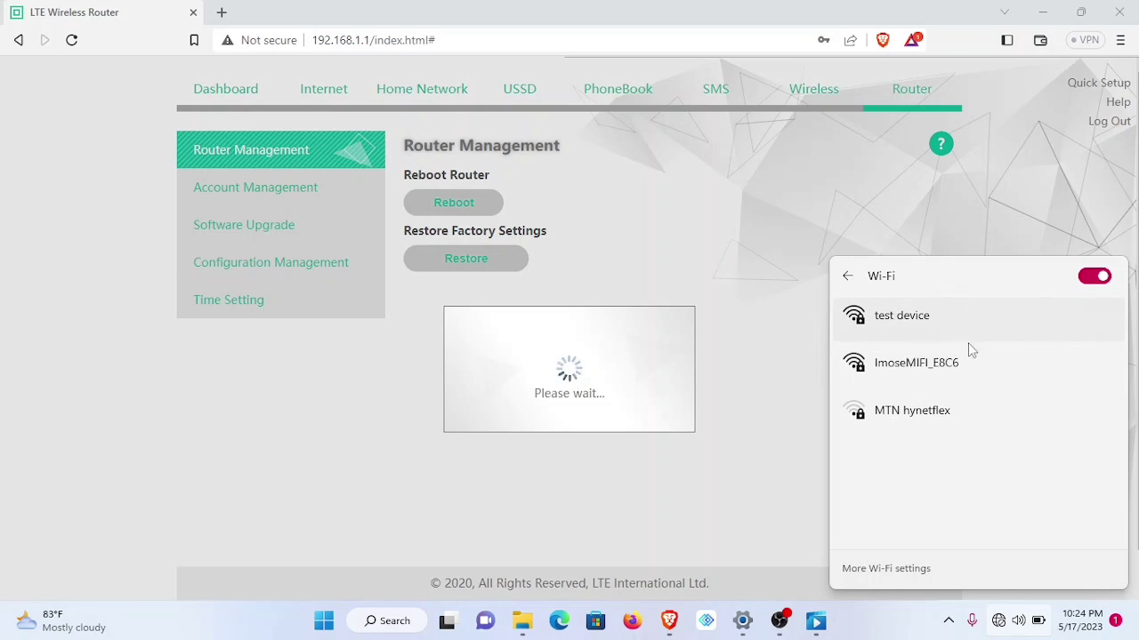
click(912, 372)
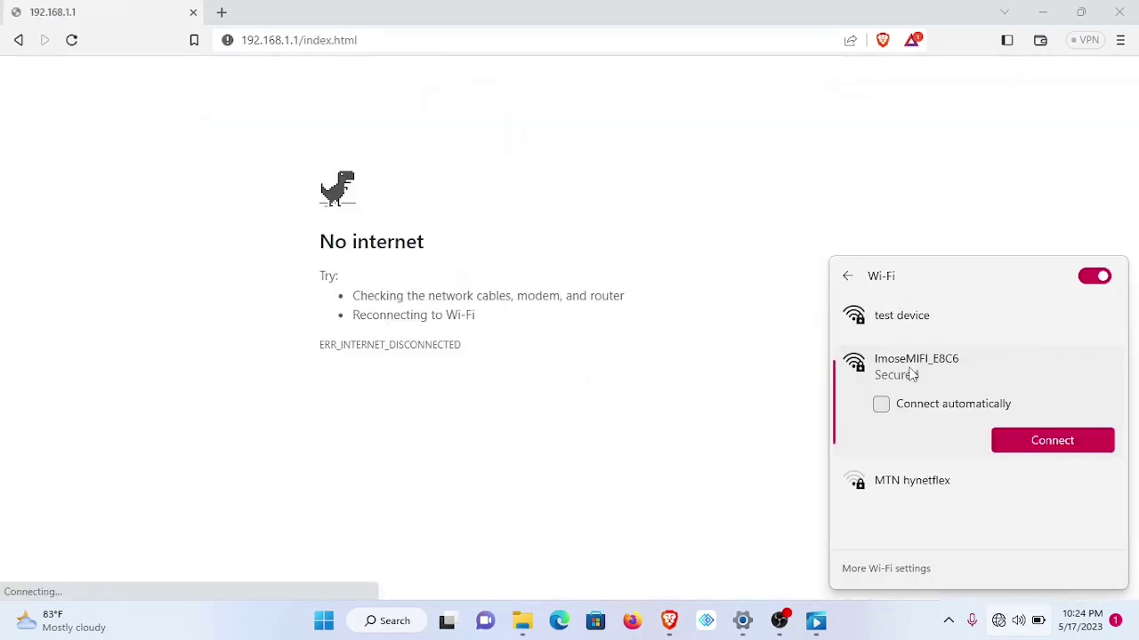
click(1027, 441)
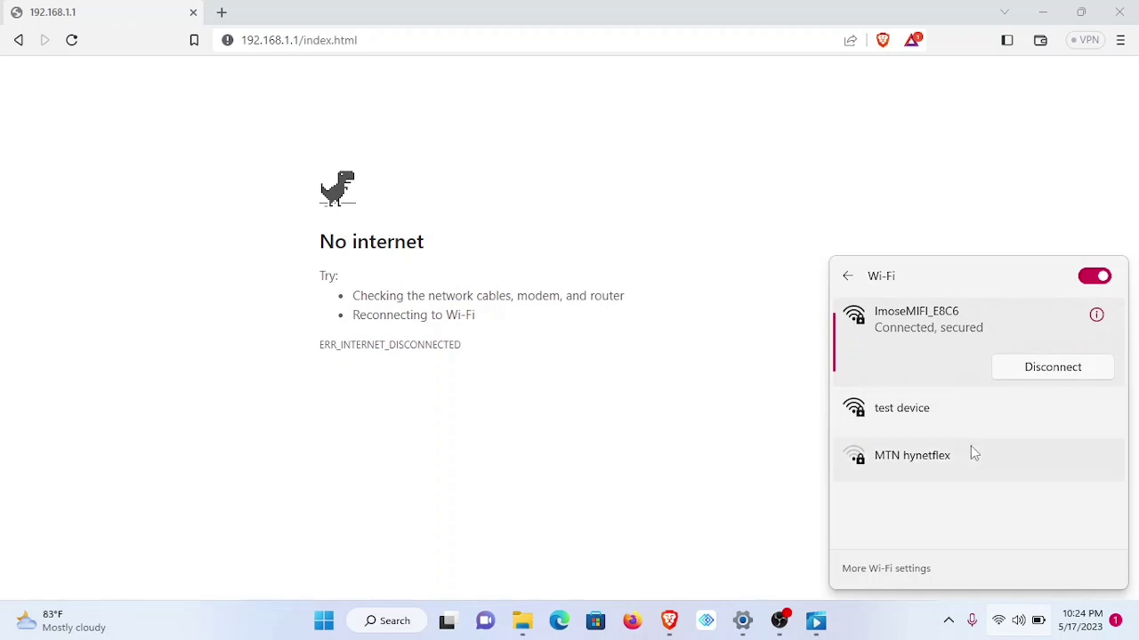
- Sign in as admin with the default password and postpone changing the weak password
click(523, 253)
text(admin)
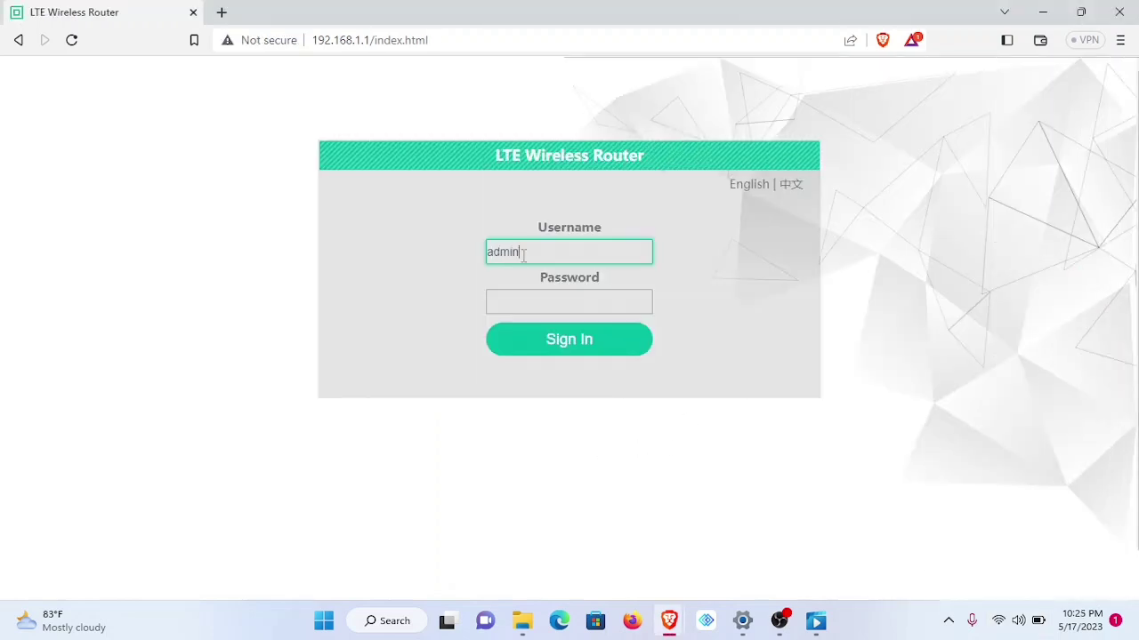
key(Tab)
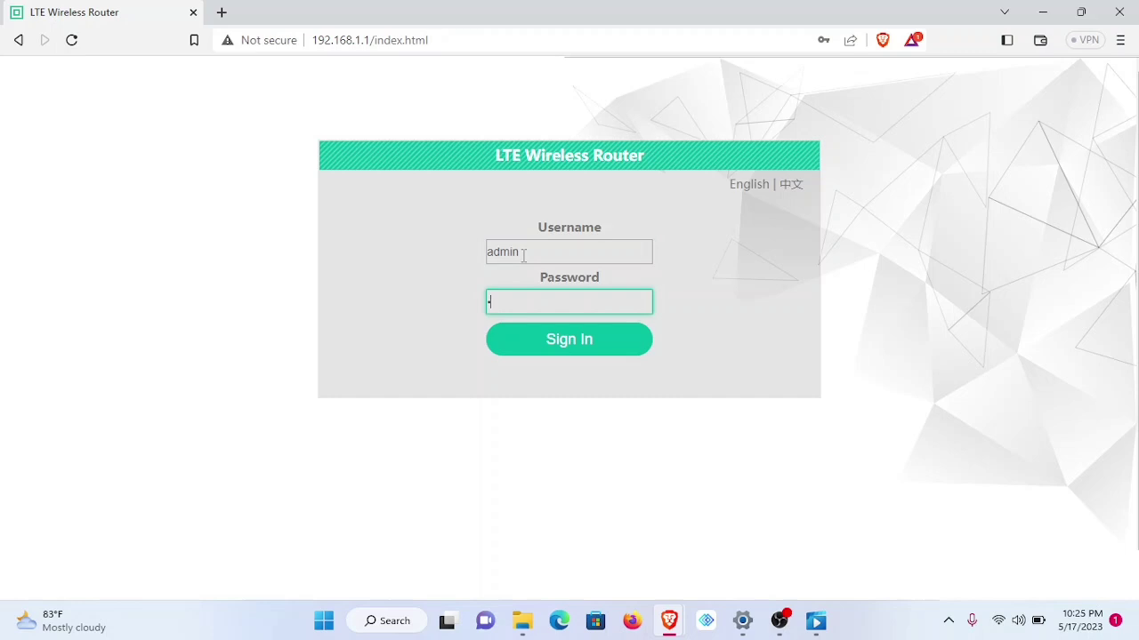
click(567, 342)
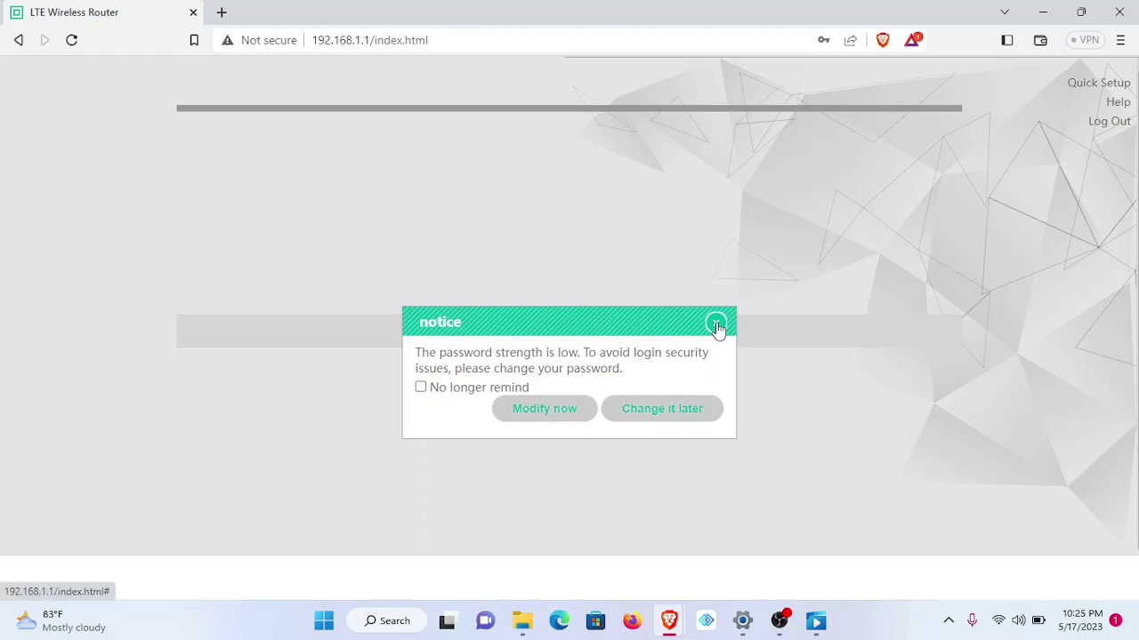
click(671, 415)
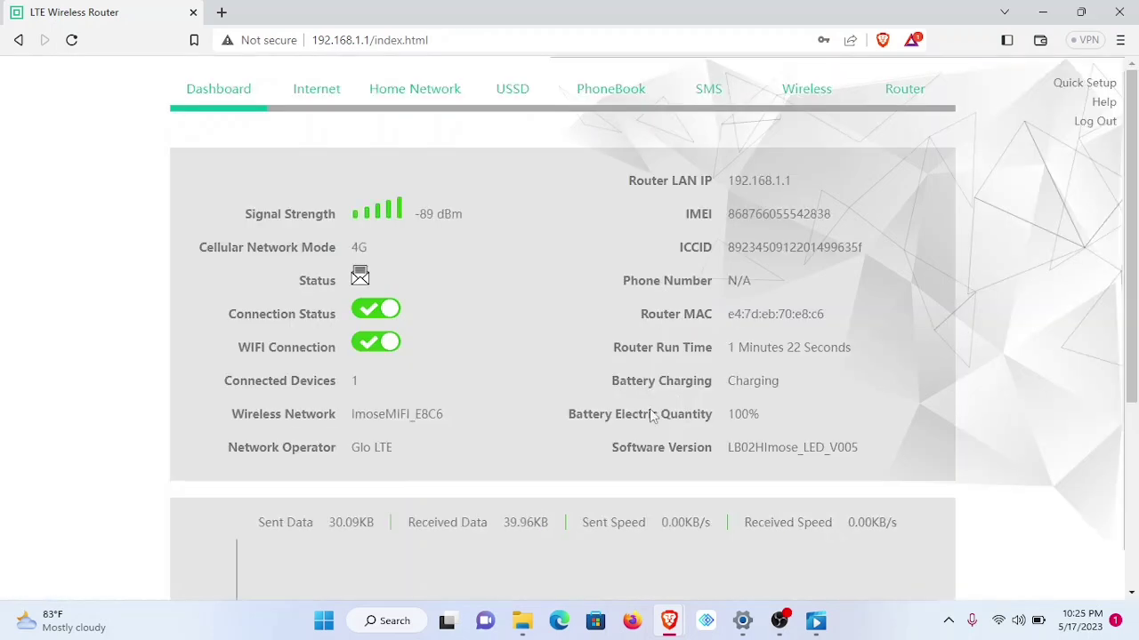